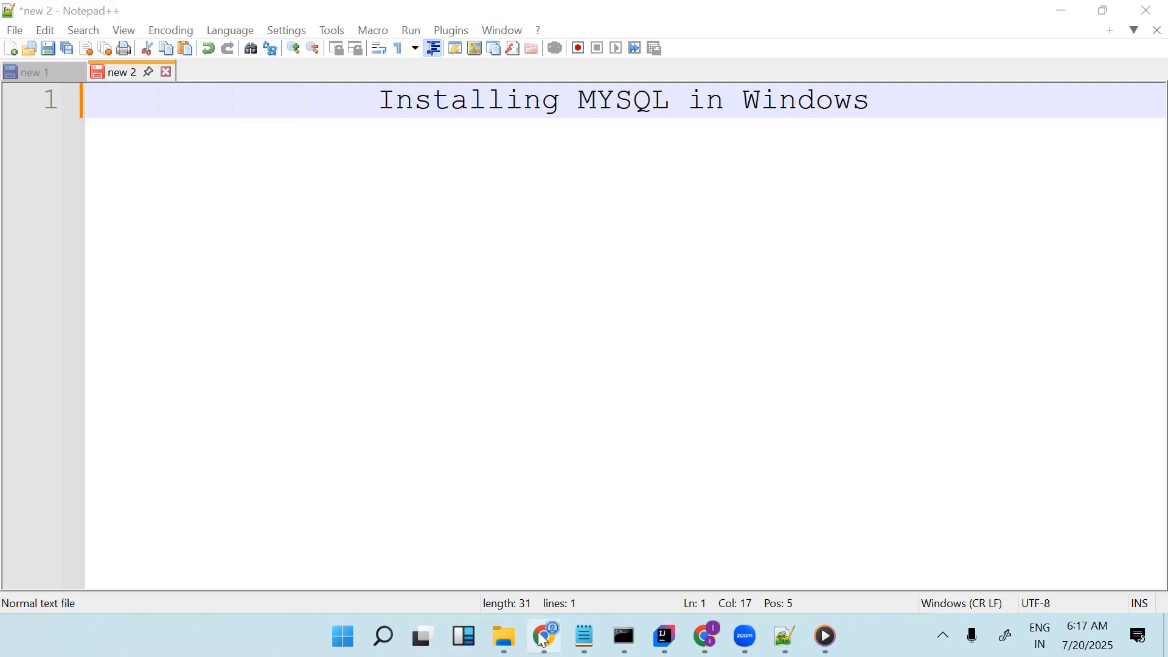
- Switch from the Notepad++ note to the Chrome browser window
left_click(544, 636)
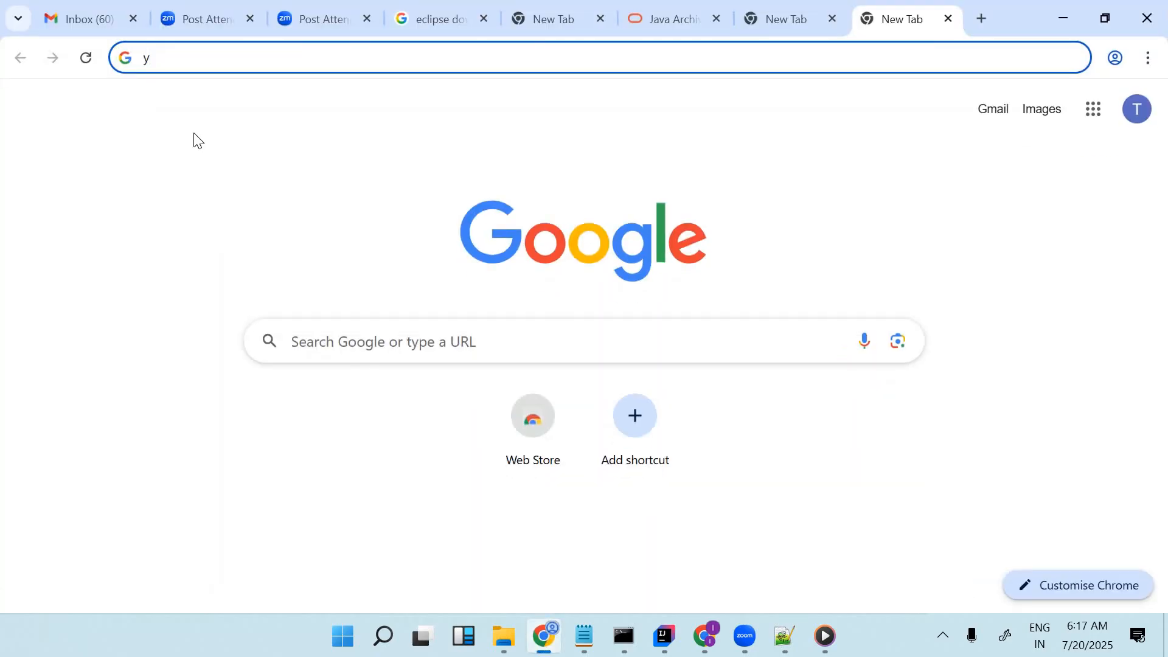
- Search Google for 'mysql download' using the address bar suggestion
key("BackSpace")
type("mysql")
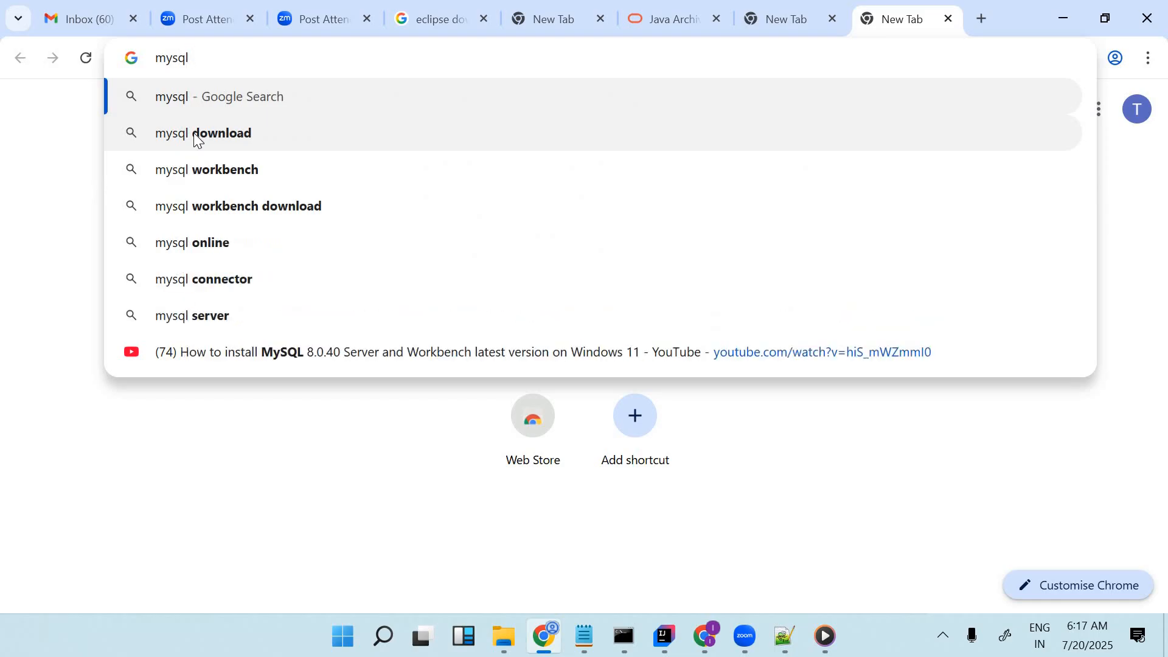
left_click(196, 135)
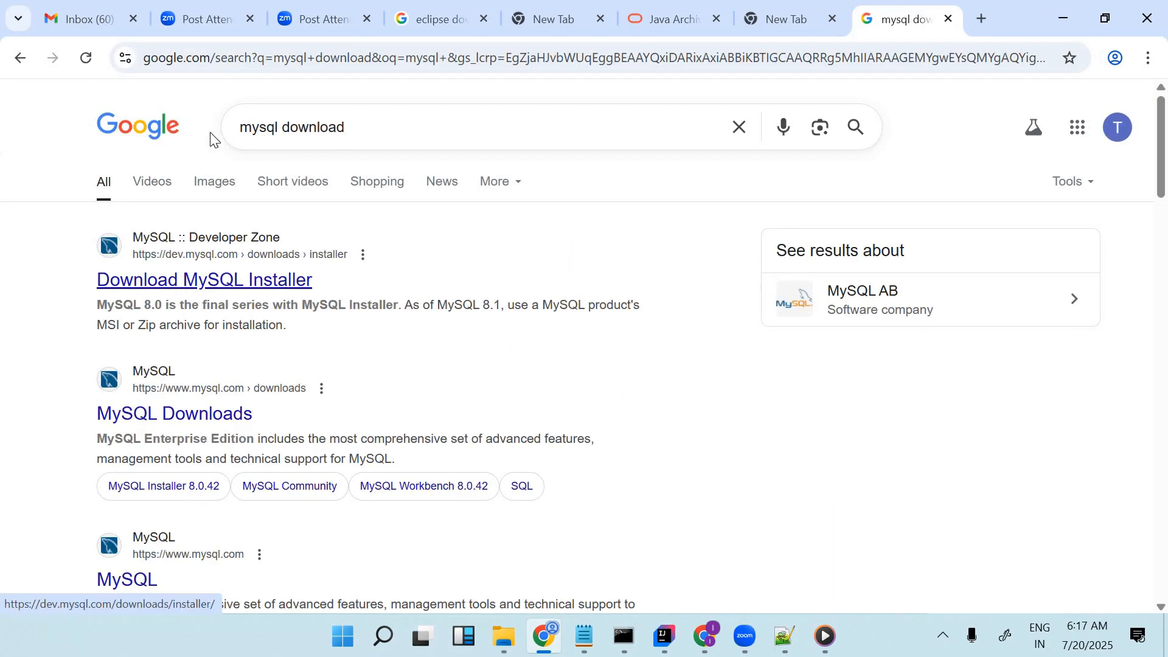
left_click(283, 125)
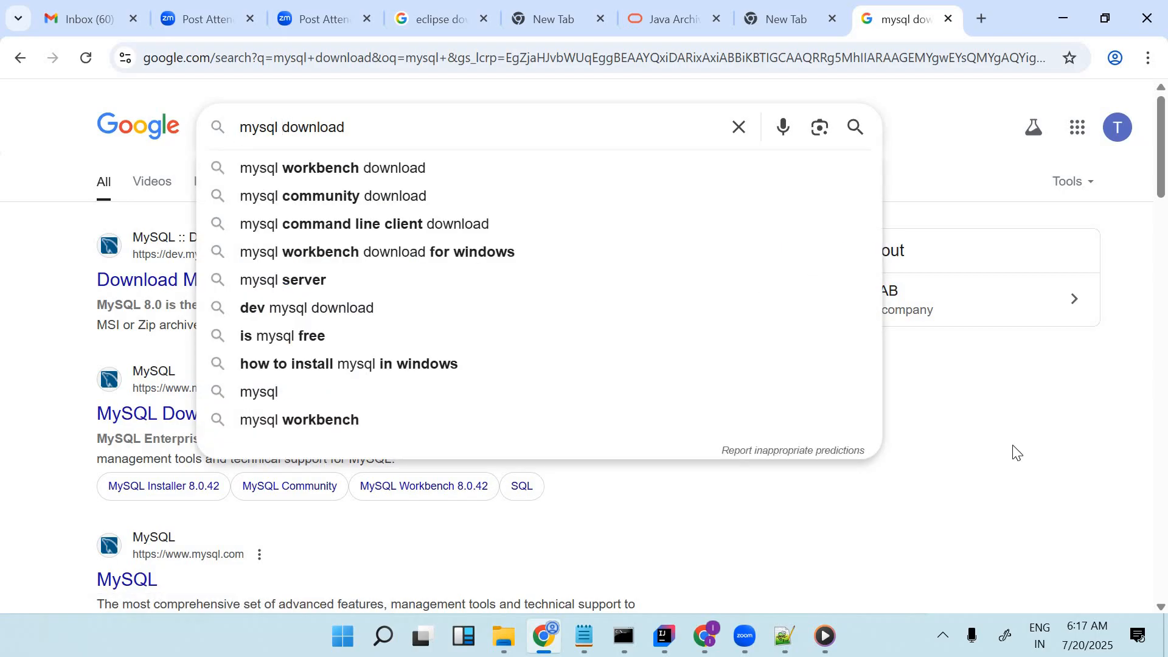
key("Escape")
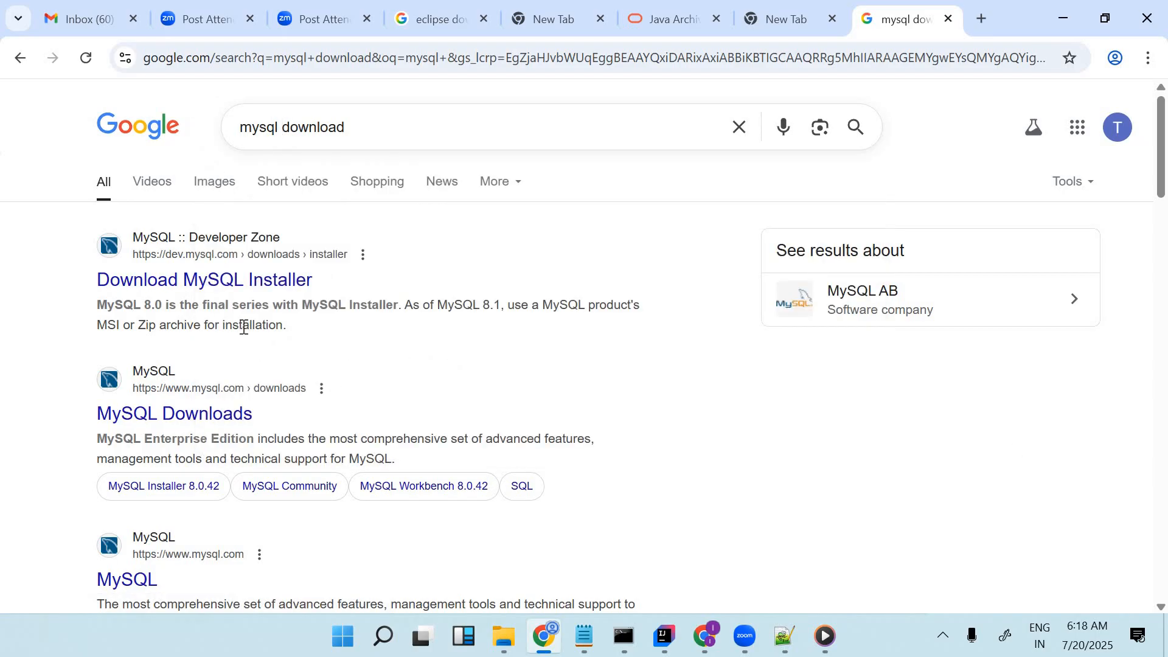
- Open the MySQL Installer 8.0.42 Windows page and scroll to the two MSI downloads
left_click(202, 285)
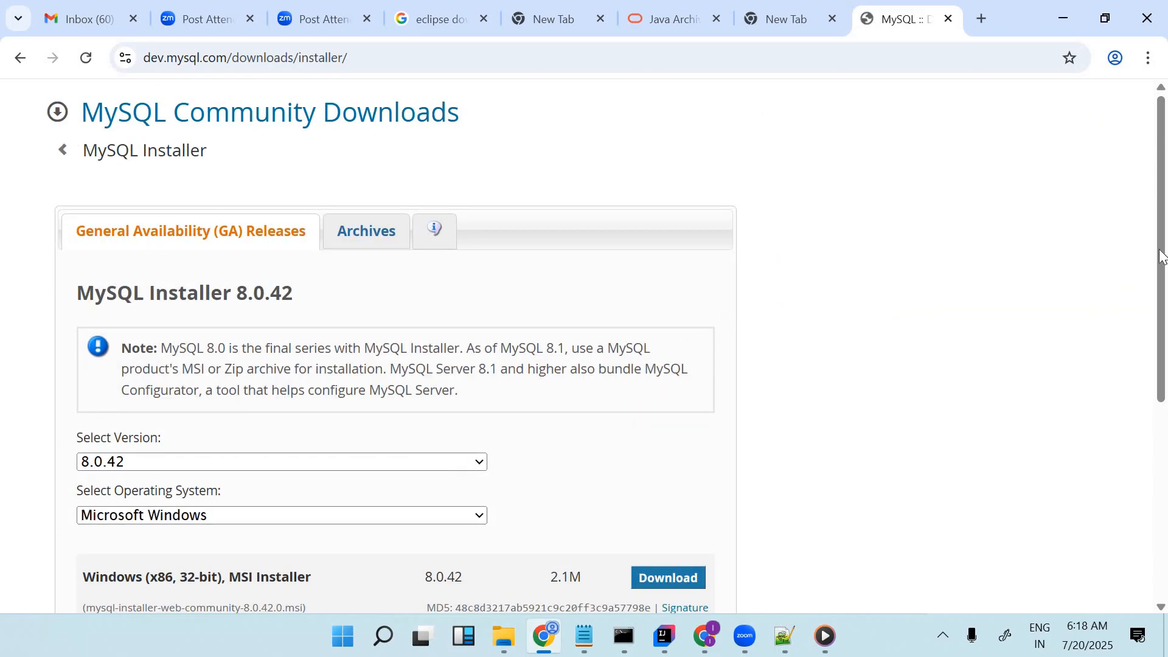
scroll(1160, 315, "down", 2)
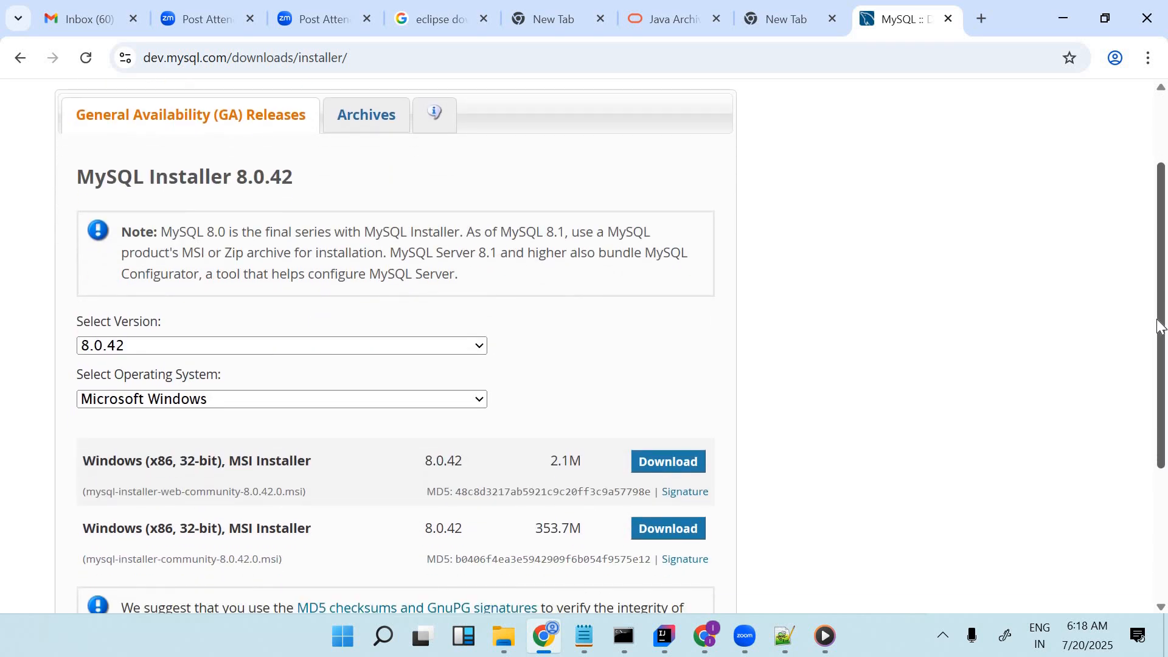
scroll(1153, 289, "up", 1)
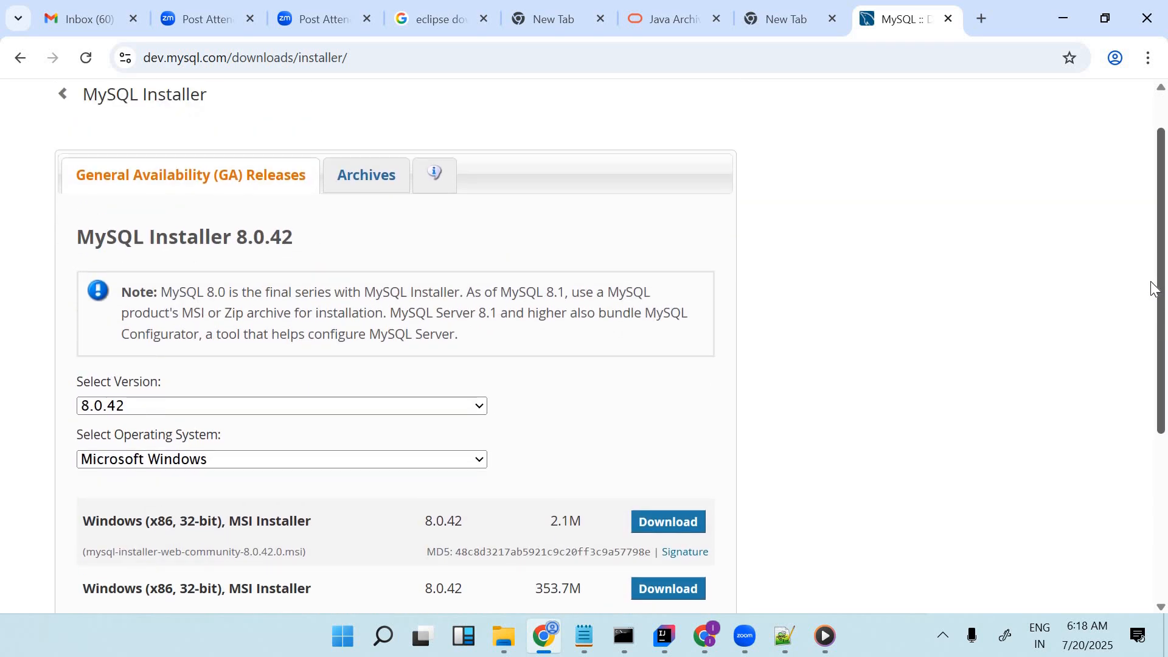
scroll(1153, 268, "up", 2)
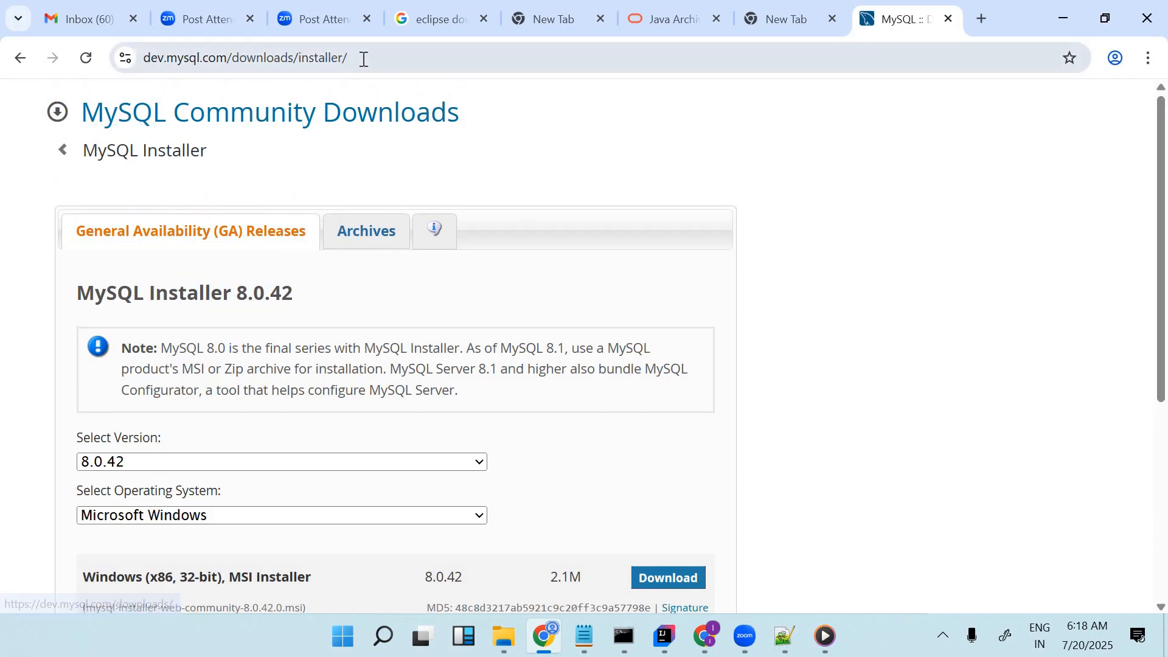
left_click(269, 60)
left_click_drag(270, 61, 136, 60)
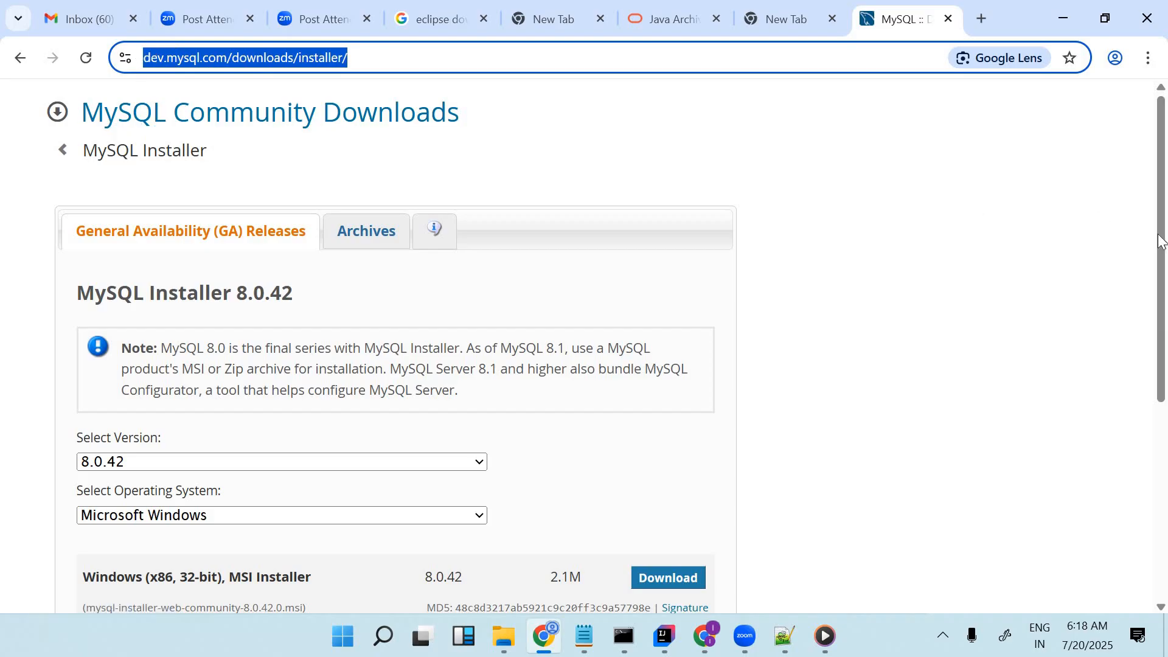
left_click_drag(1162, 236, 1167, 334)
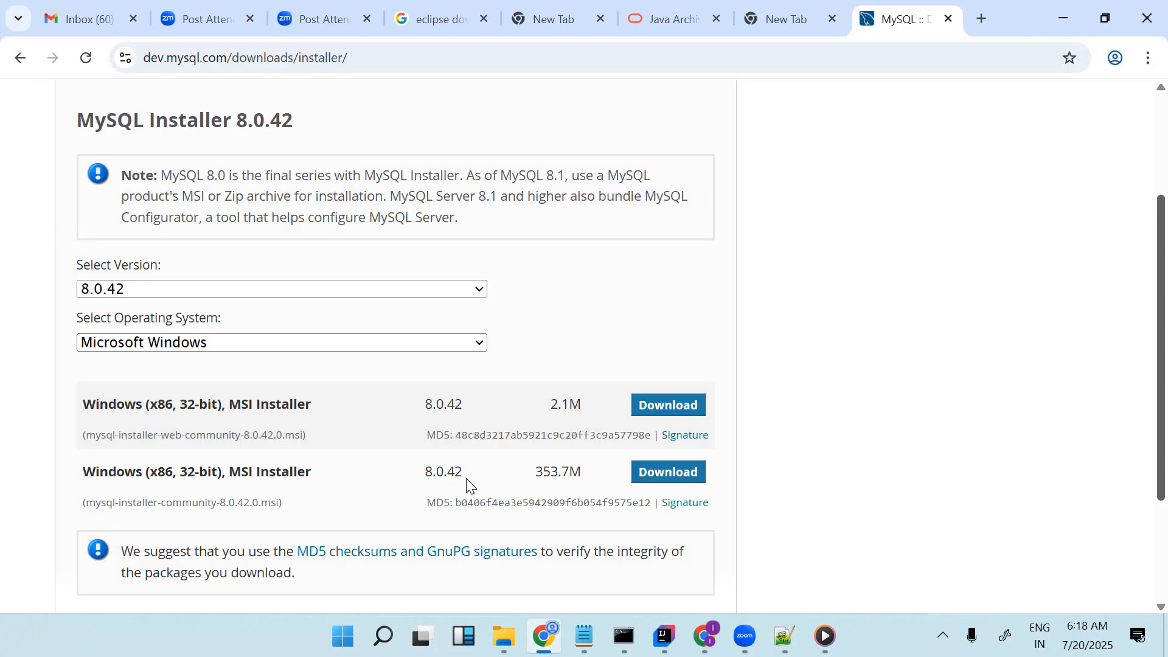
- Download the 353.7M mysql-installer-community-8.0.42.0.msi without signing in
left_click(663, 476)
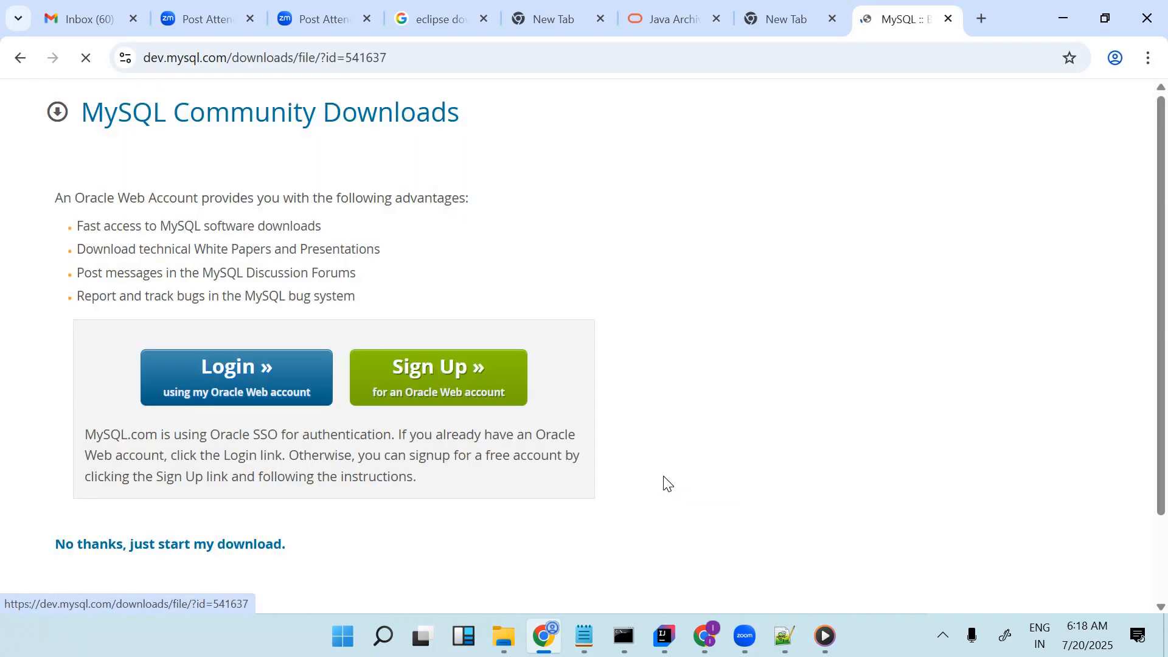
left_click(171, 545)
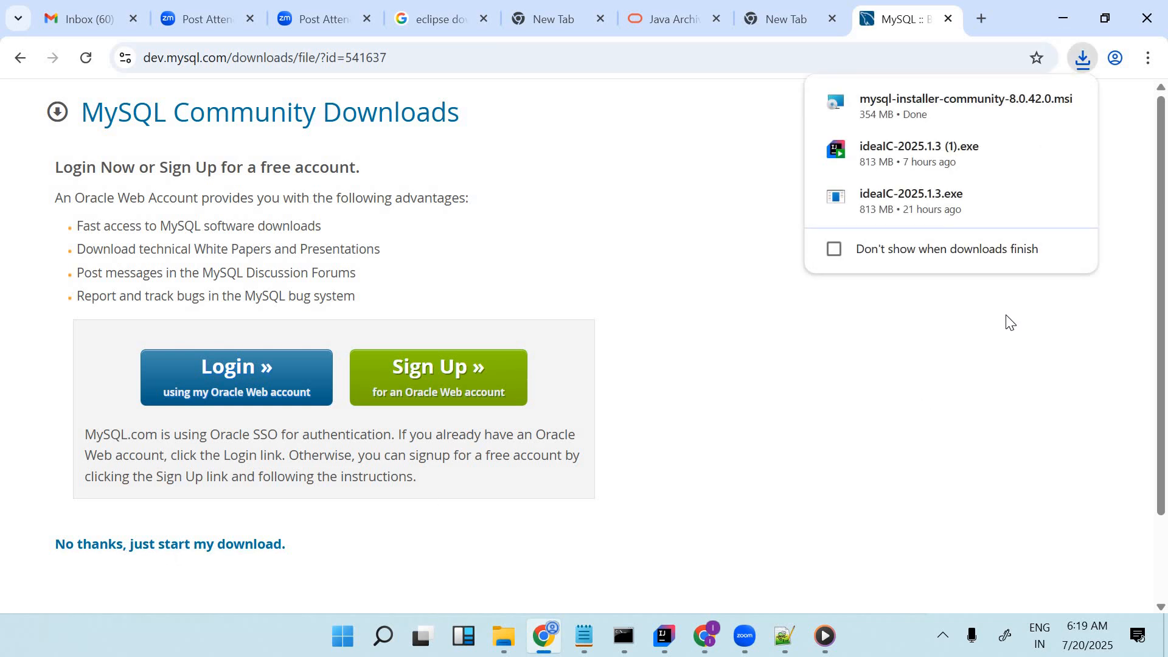
mouse_move(1017, 119)
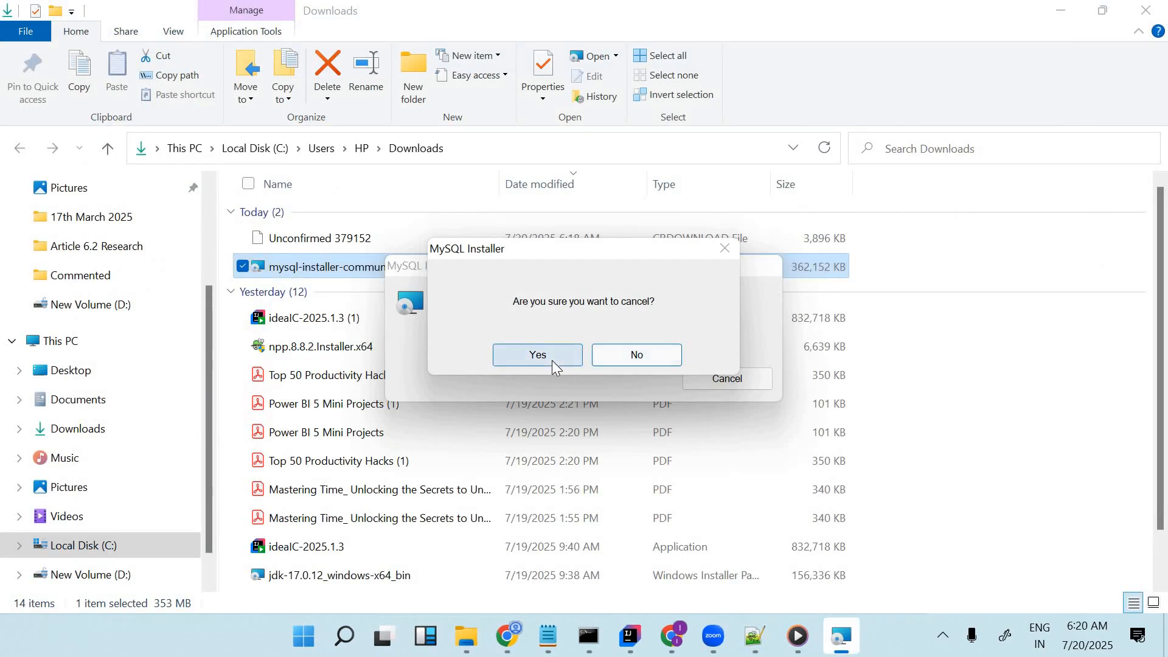
- Cancel the earlier installer run and approve launching the downloaded MySQL installer
left_click(552, 360)
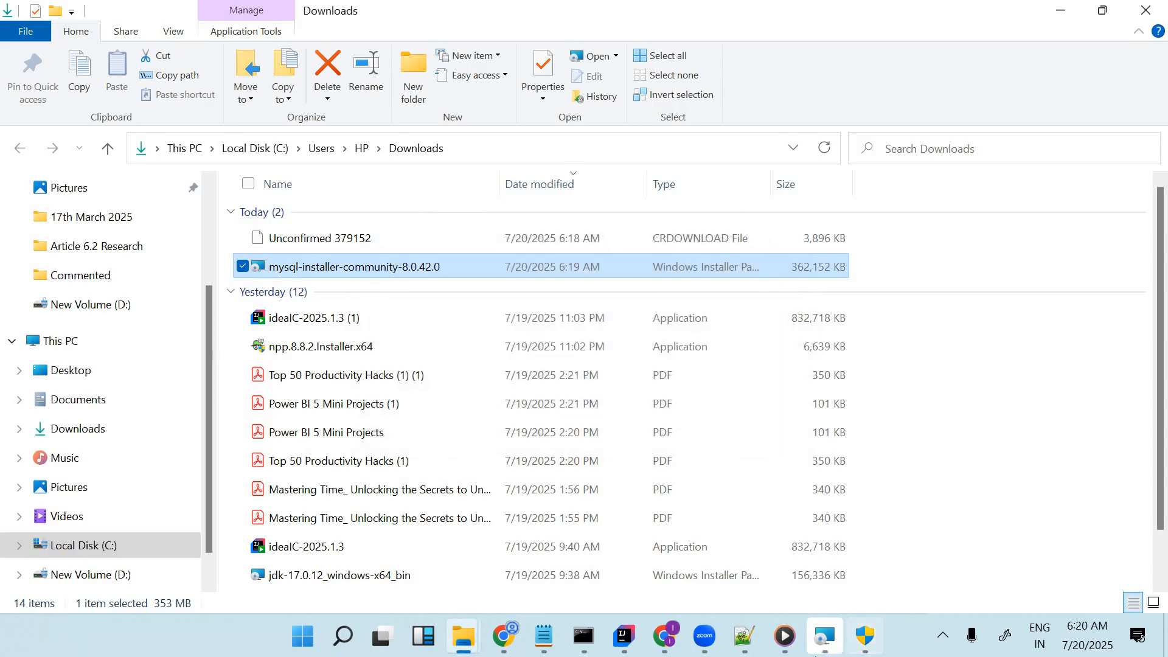
left_click(856, 646)
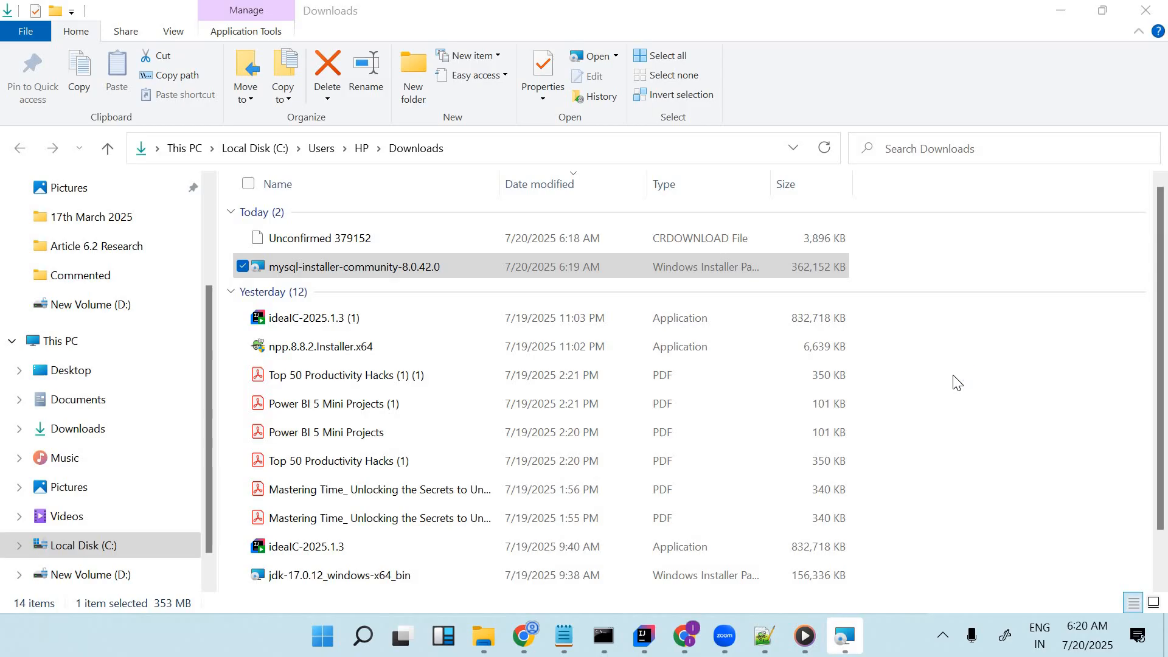
mouse_move(854, 639)
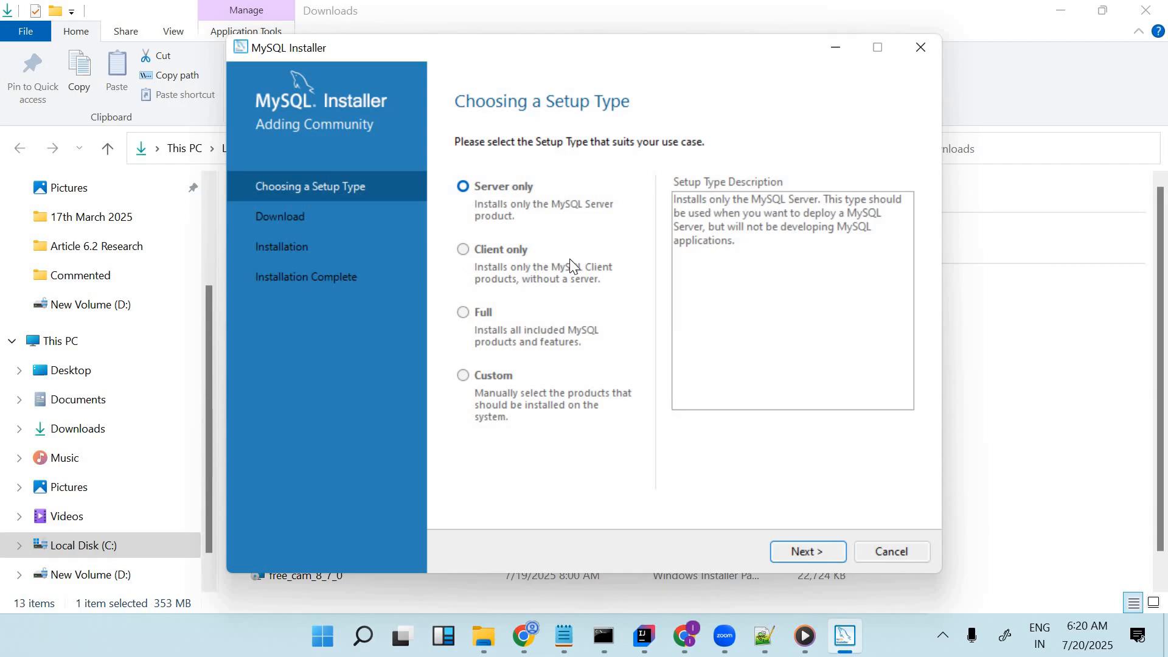
- Choose the Custom setup type and add MySQL Server 8.0.42 - X64
left_click(469, 377)
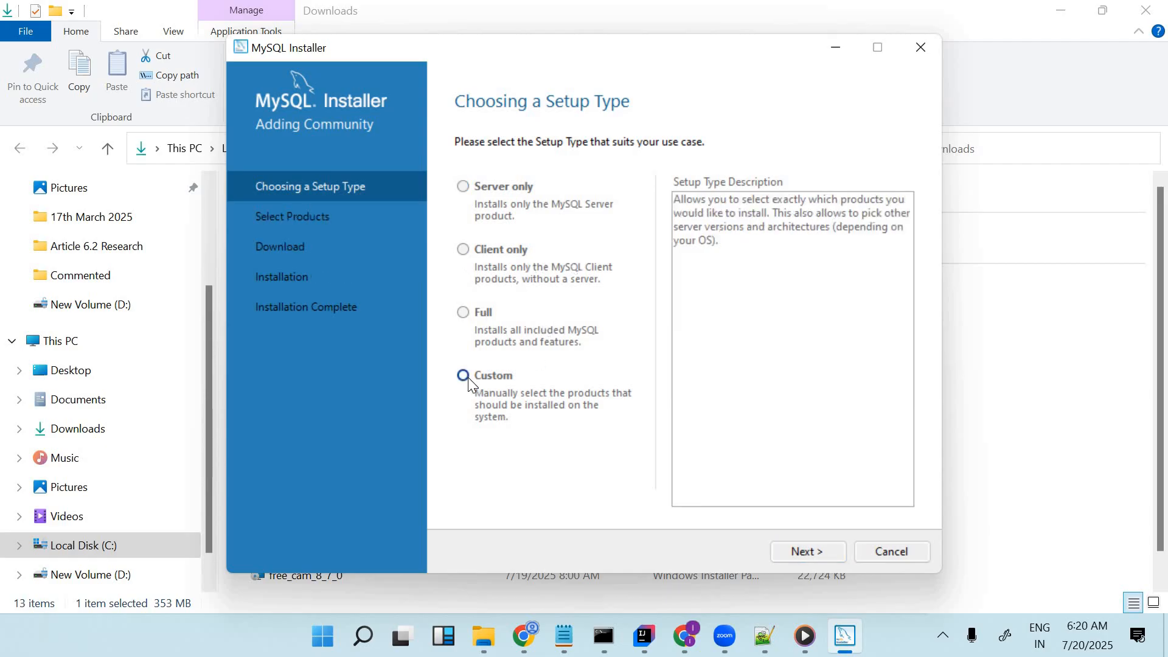
left_click(806, 551)
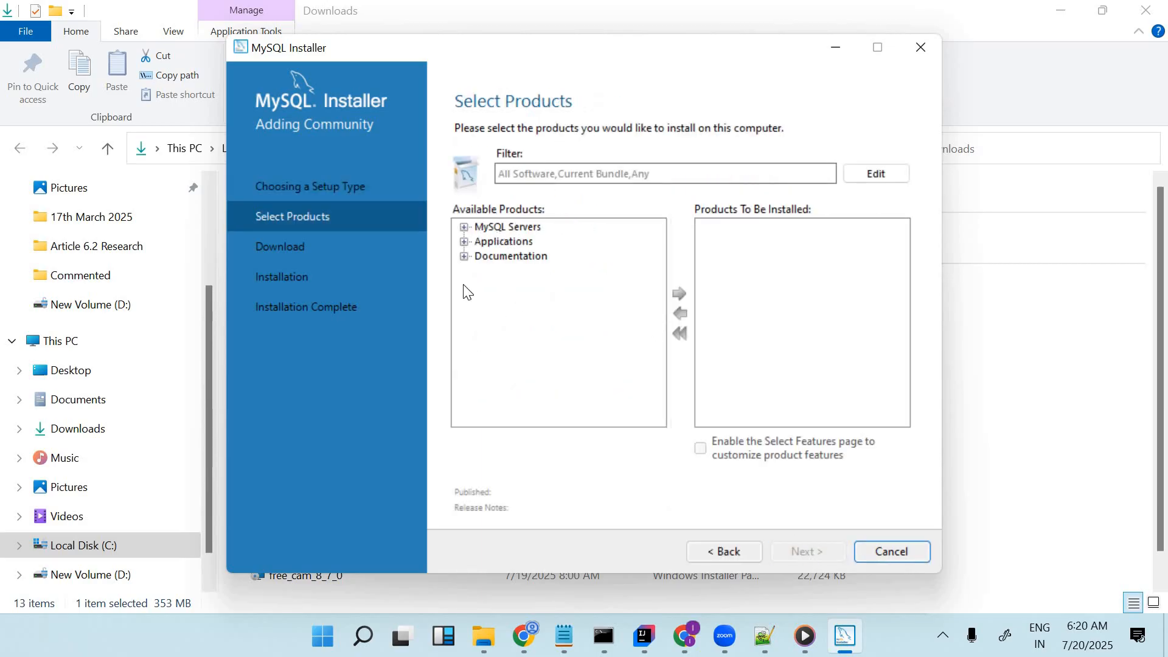
left_click(464, 228)
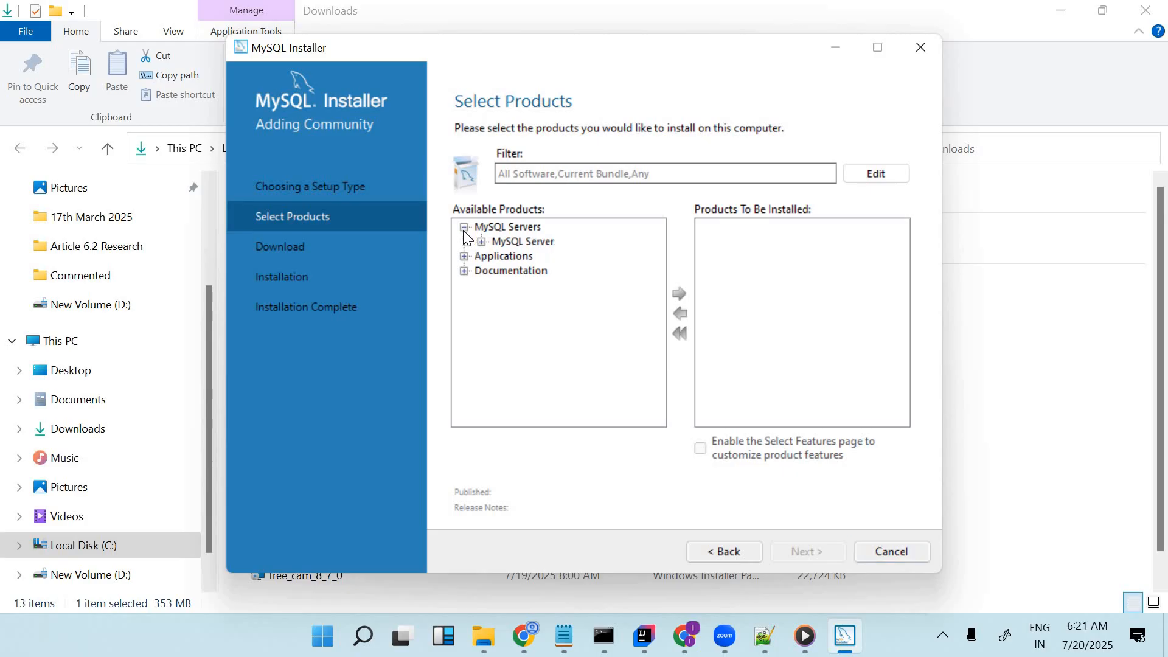
left_click(482, 242)
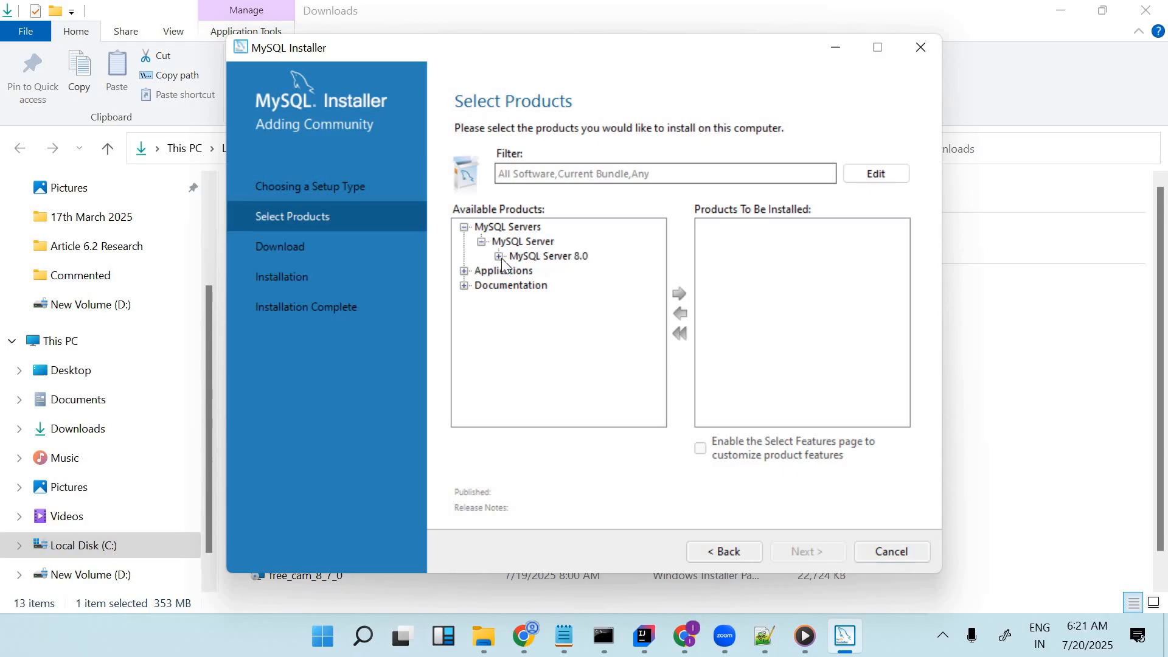
left_click(501, 258)
left_click(566, 274)
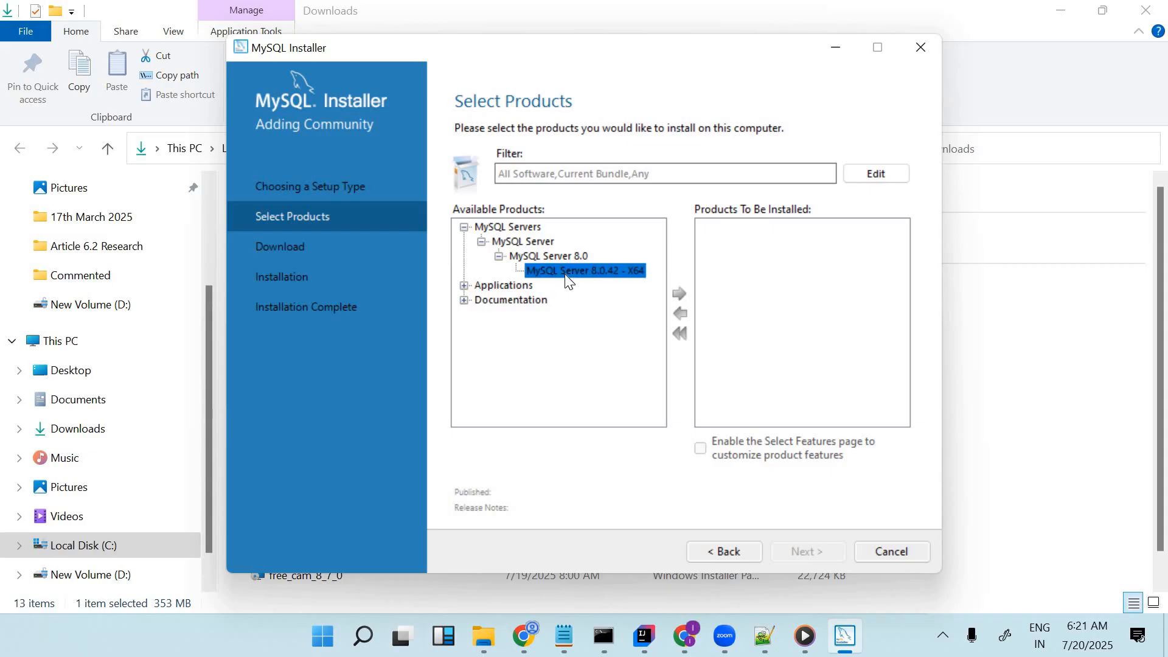
left_click(680, 294)
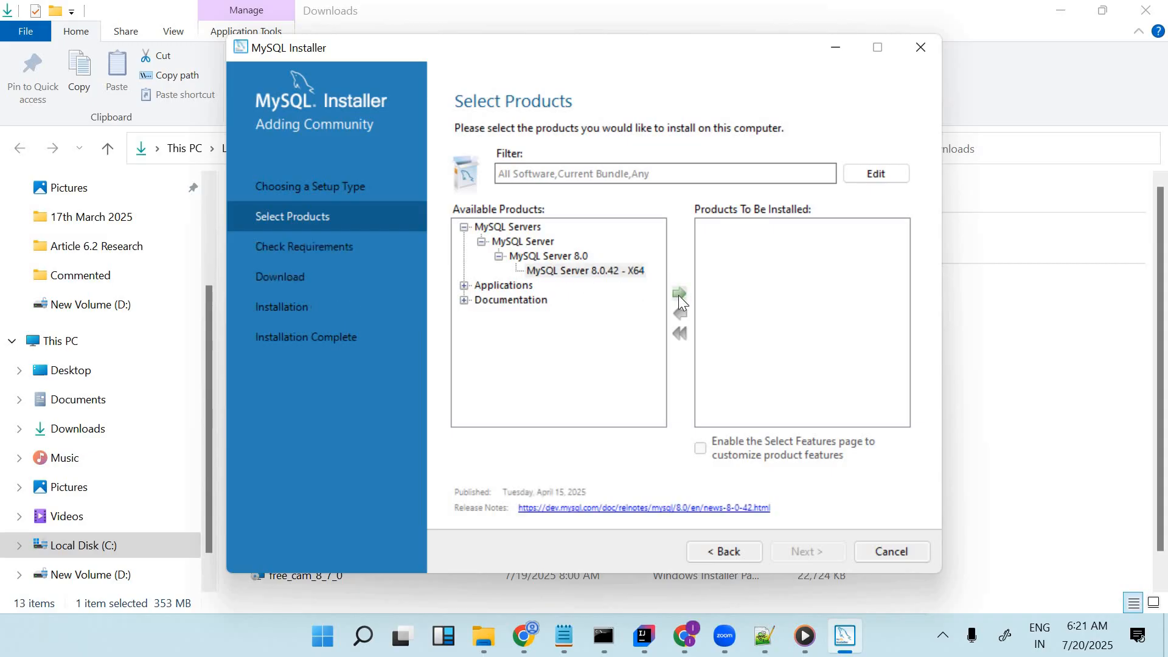
- Add MySQL Workbench 8.0.42 - X64 from Applications to the install list
left_click(464, 285)
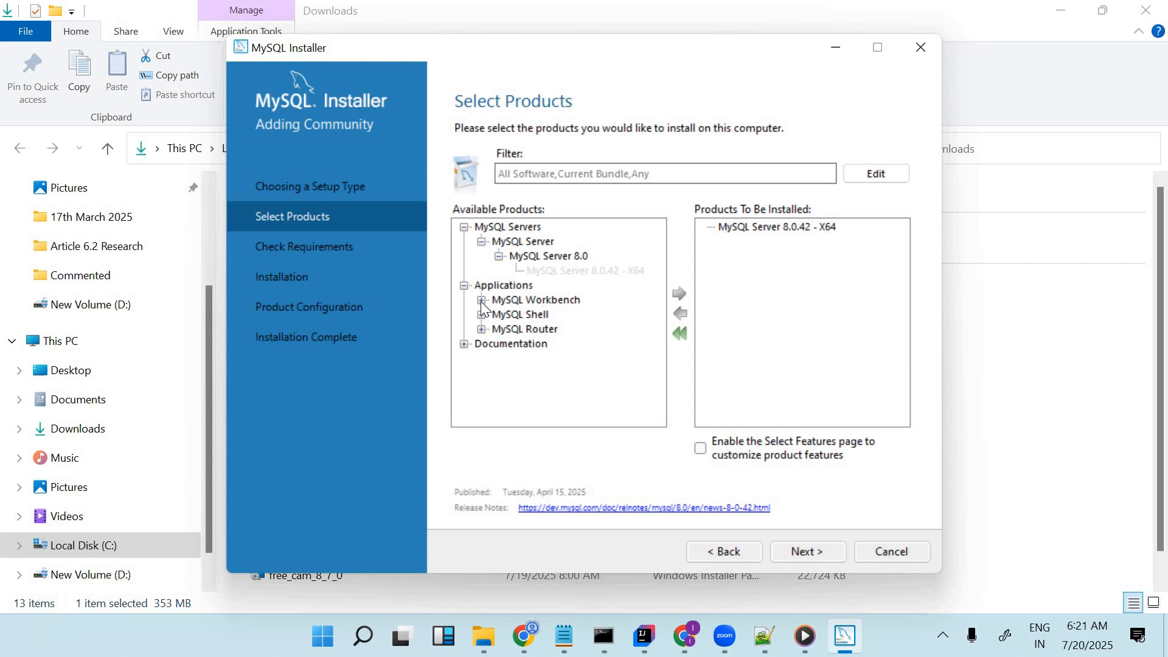
left_click(481, 301)
left_click(498, 314)
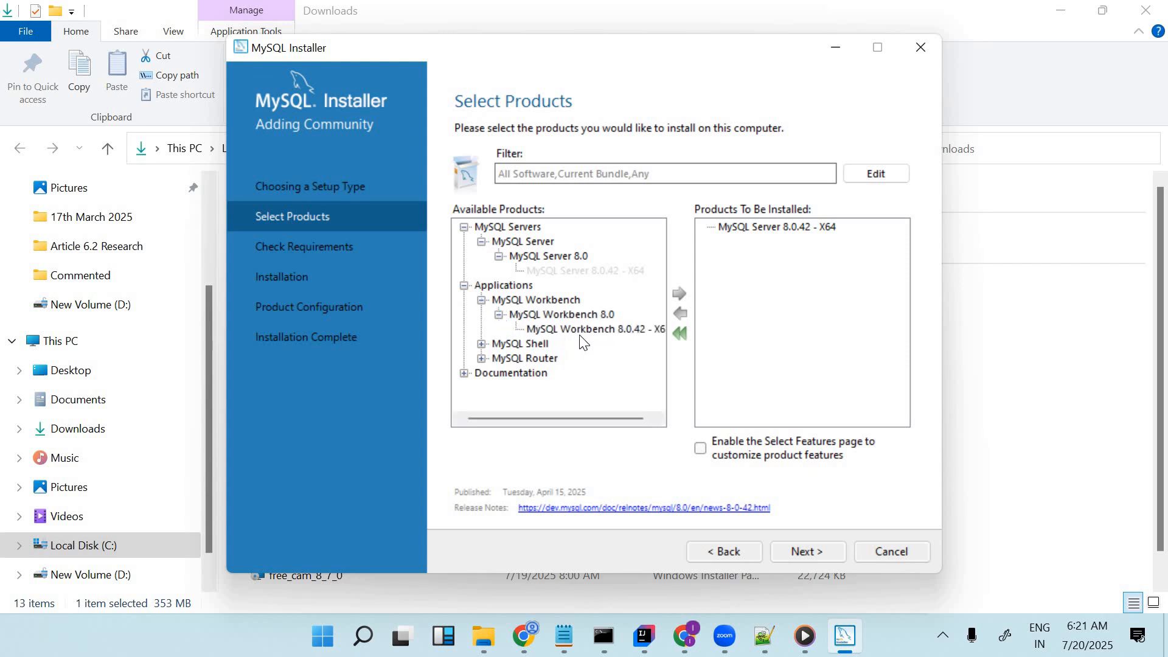
left_click(585, 333)
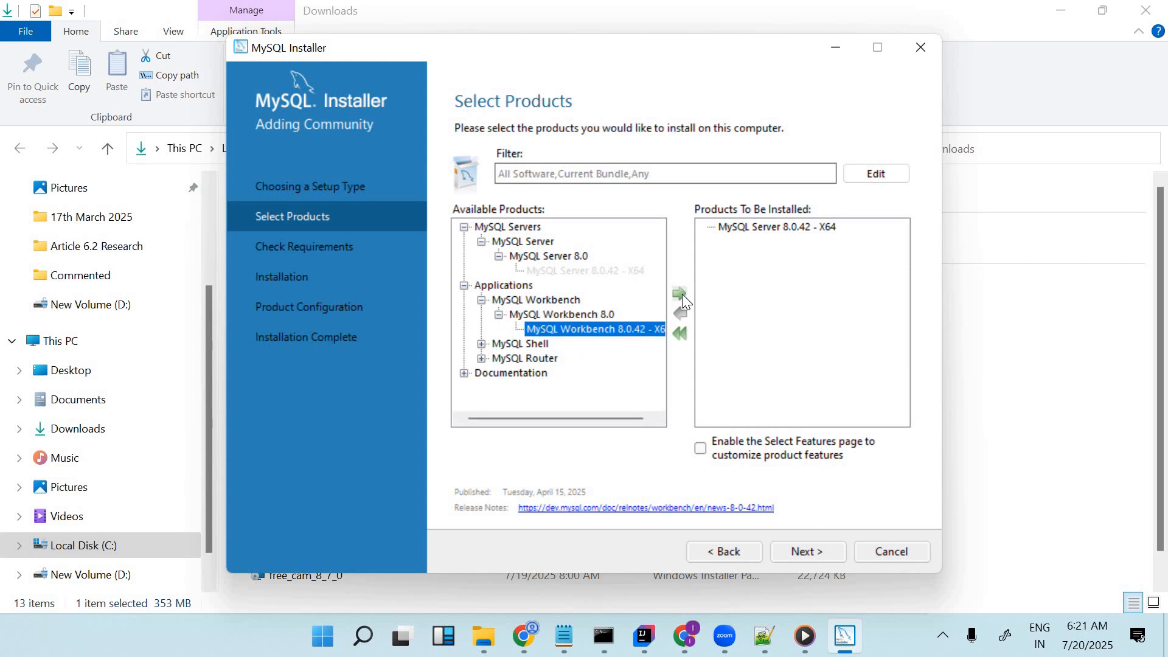
left_click(680, 294)
- Add MySQL Shell 8.0.42 - X64 to the install list and continue
left_click(483, 344)
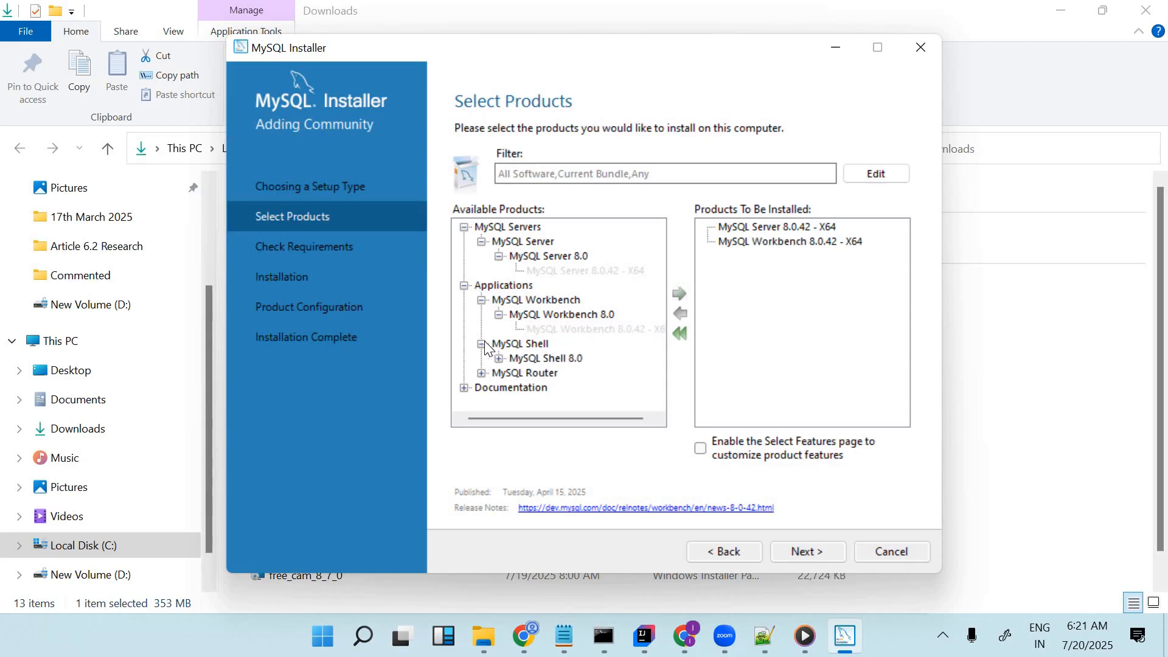
left_click(498, 358)
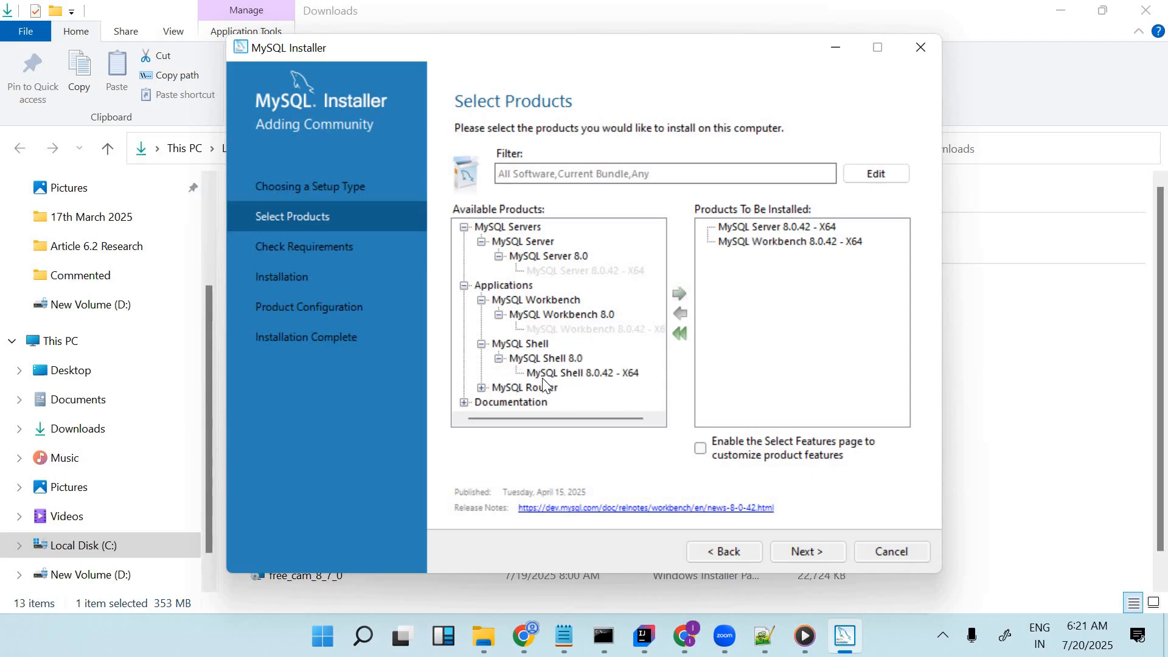
left_click(574, 373)
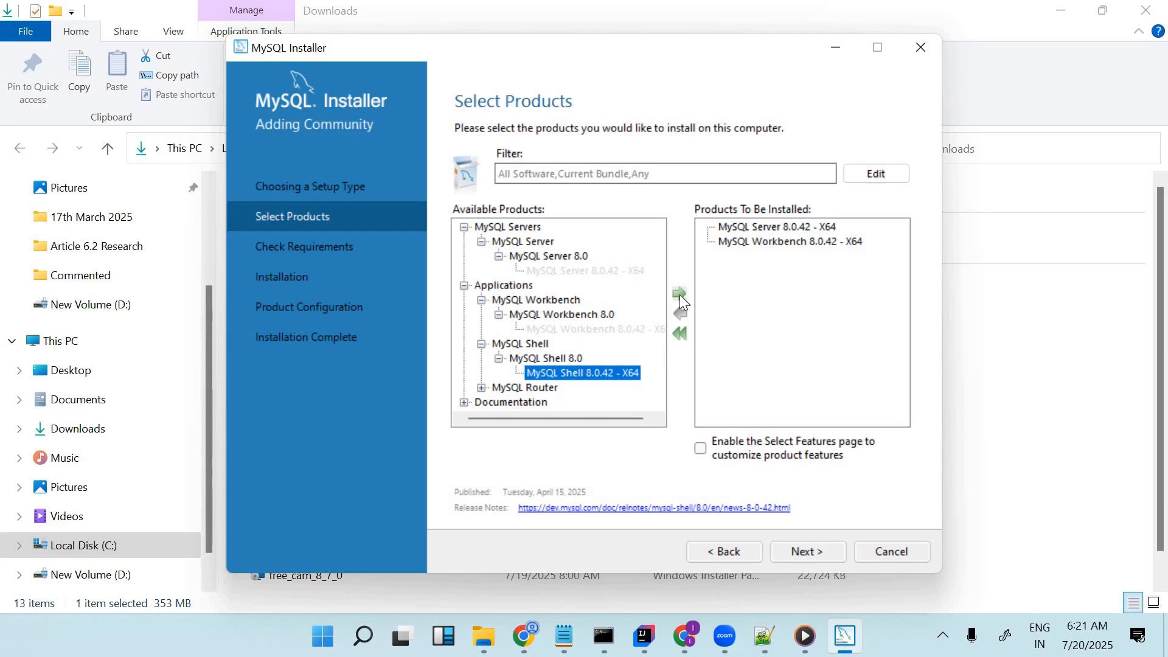
left_click(680, 294)
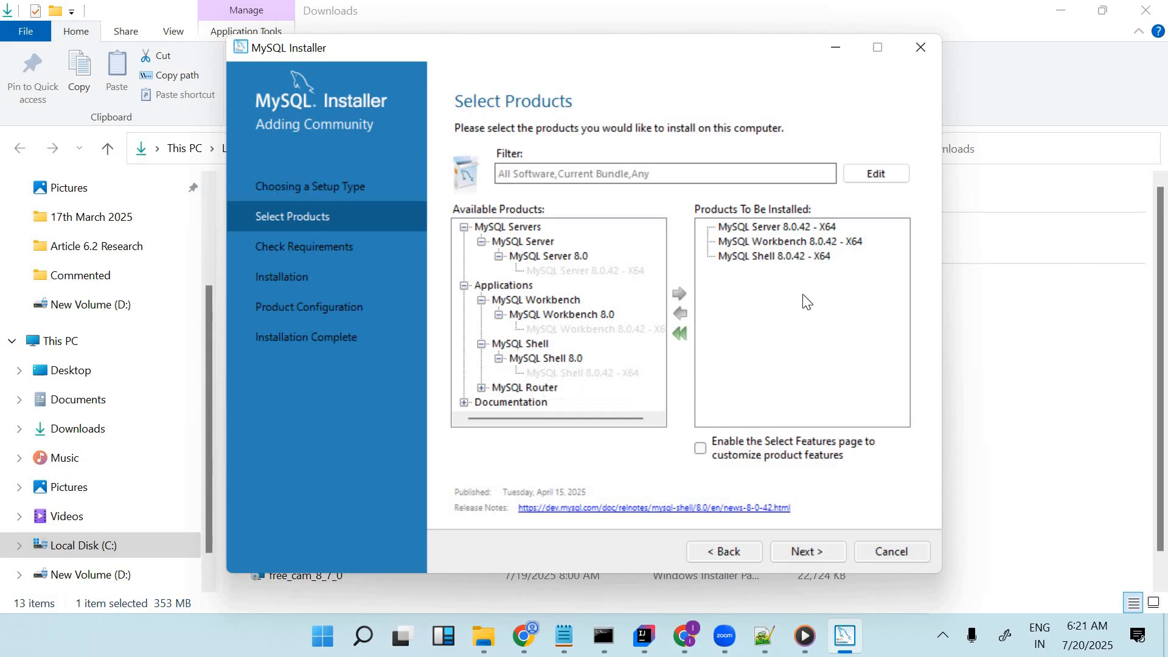
left_click(803, 551)
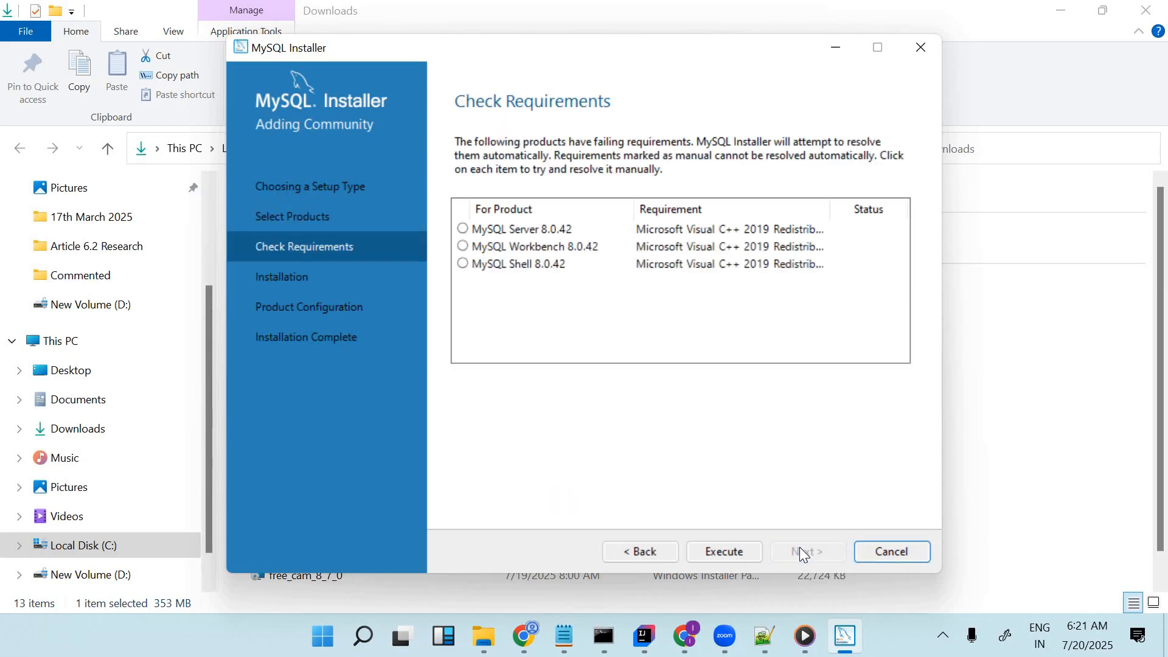
- Install the Visual C++ 2019 Redistributable requirement, accepting its license terms
left_click(730, 553)
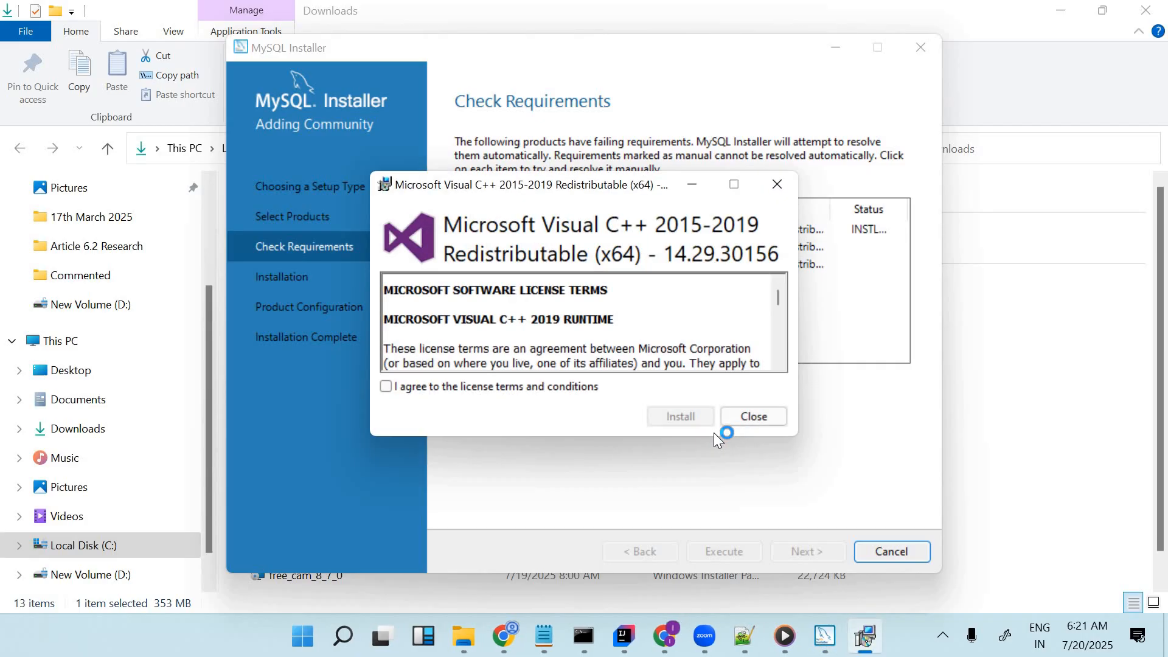
left_click(387, 388)
left_click(678, 415)
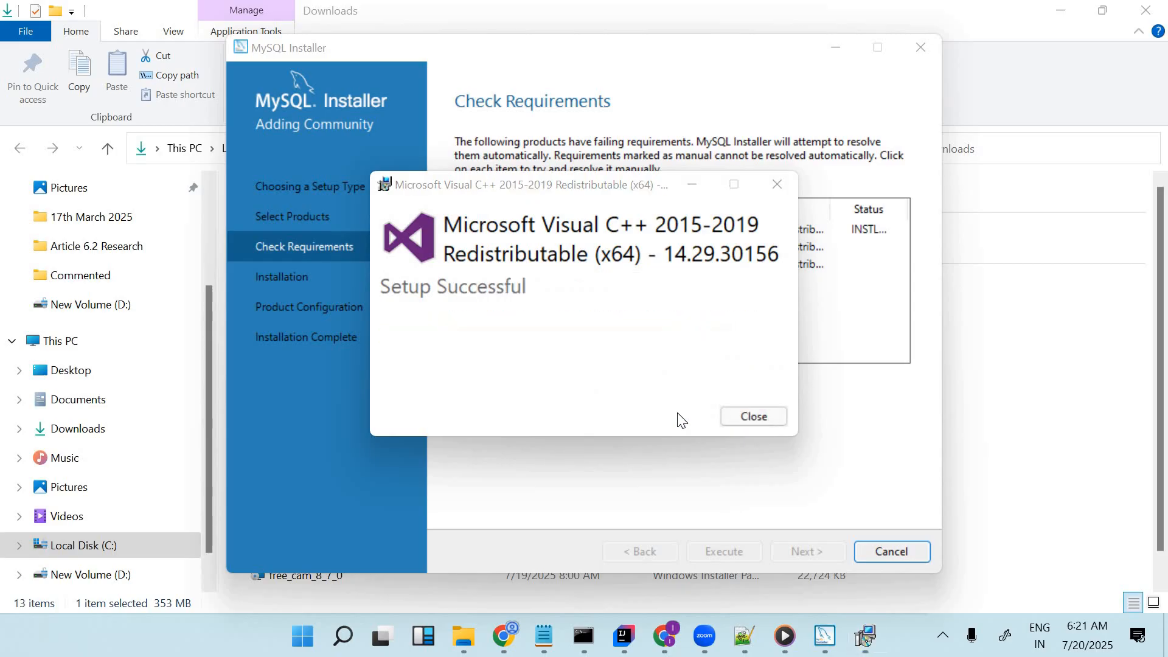
left_click(757, 422)
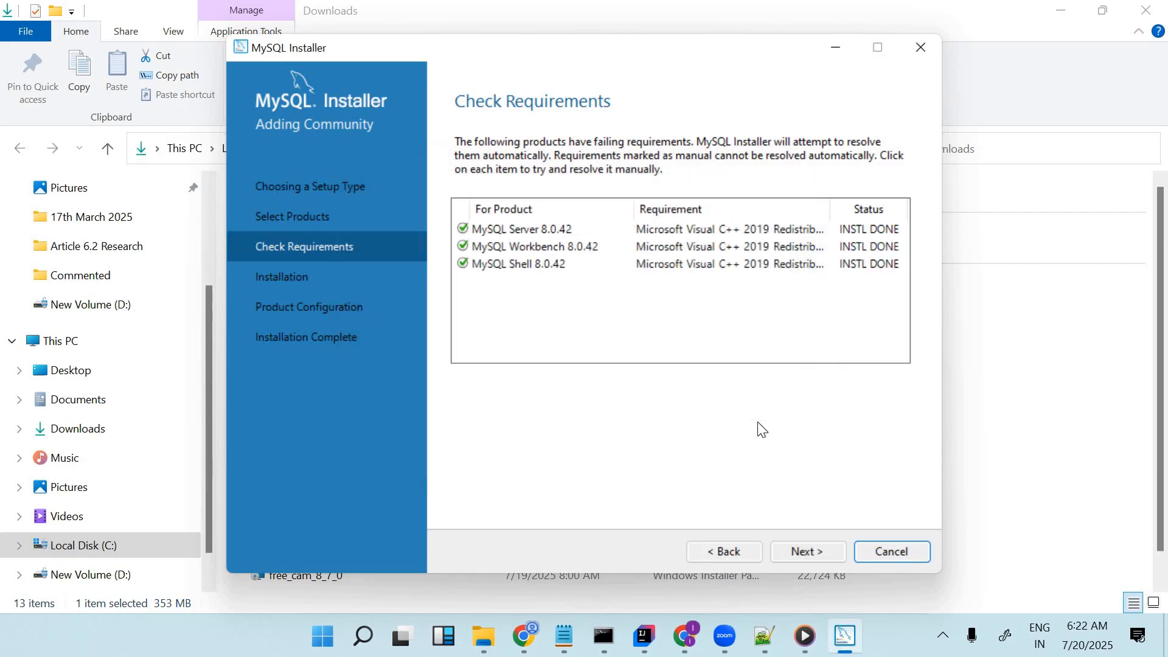
left_click(809, 550)
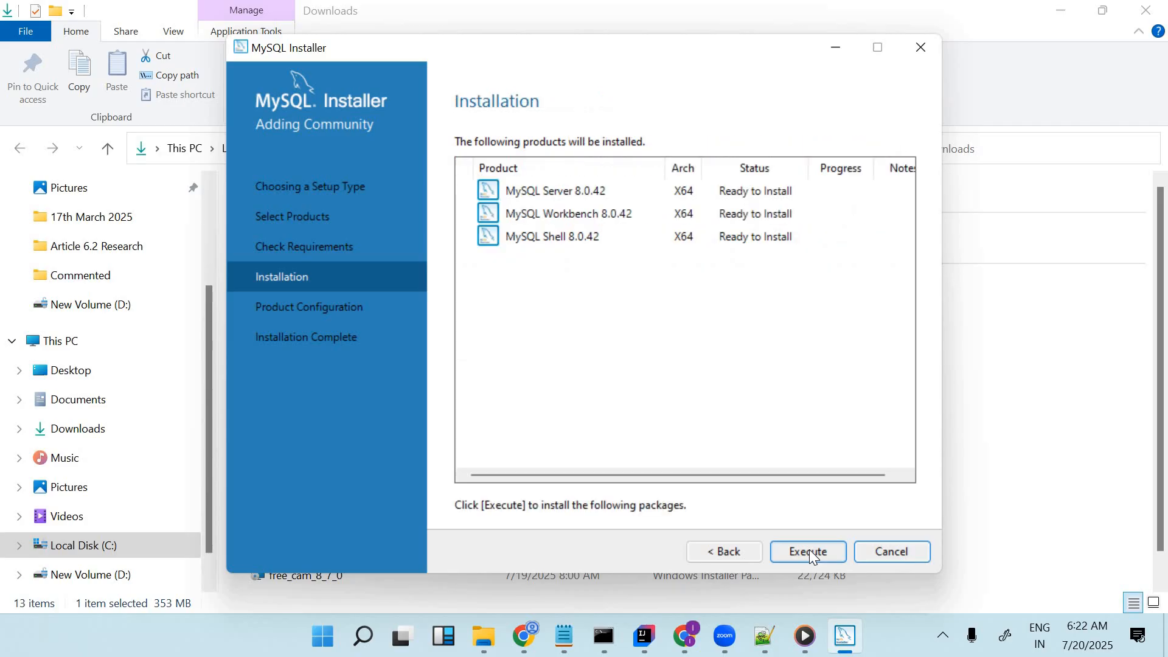
- Start installing MySQL Server, Workbench and Shell 8.0.42
left_click(810, 552)
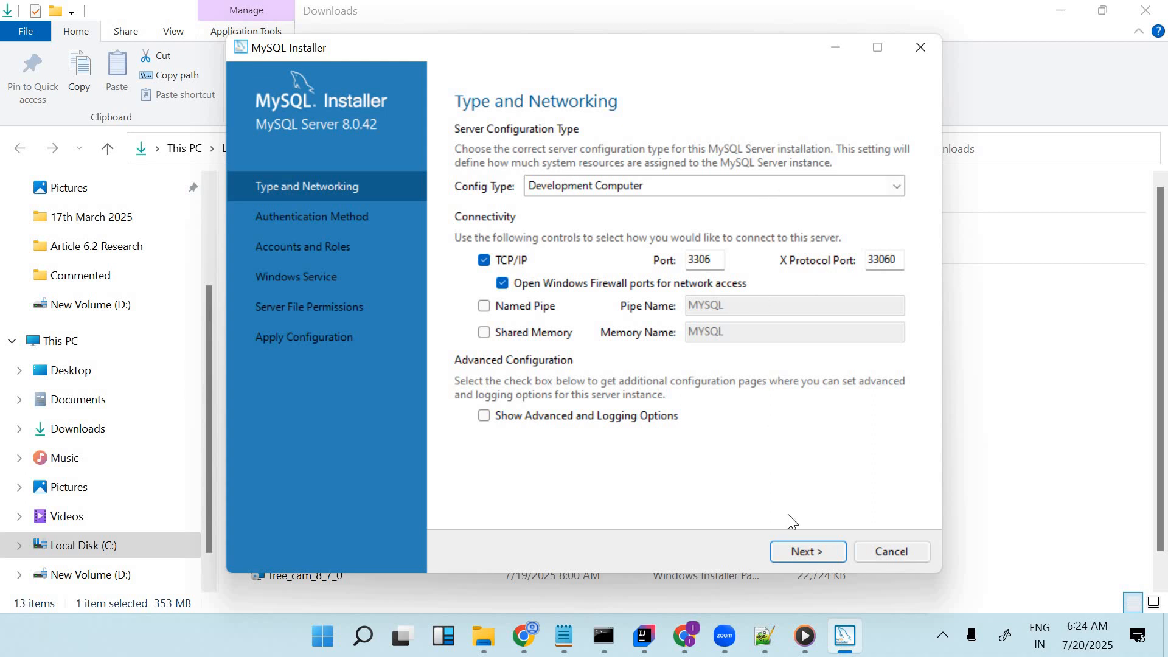
- Keep Development Computer on port 3306 and strong password encryption
left_click(805, 551)
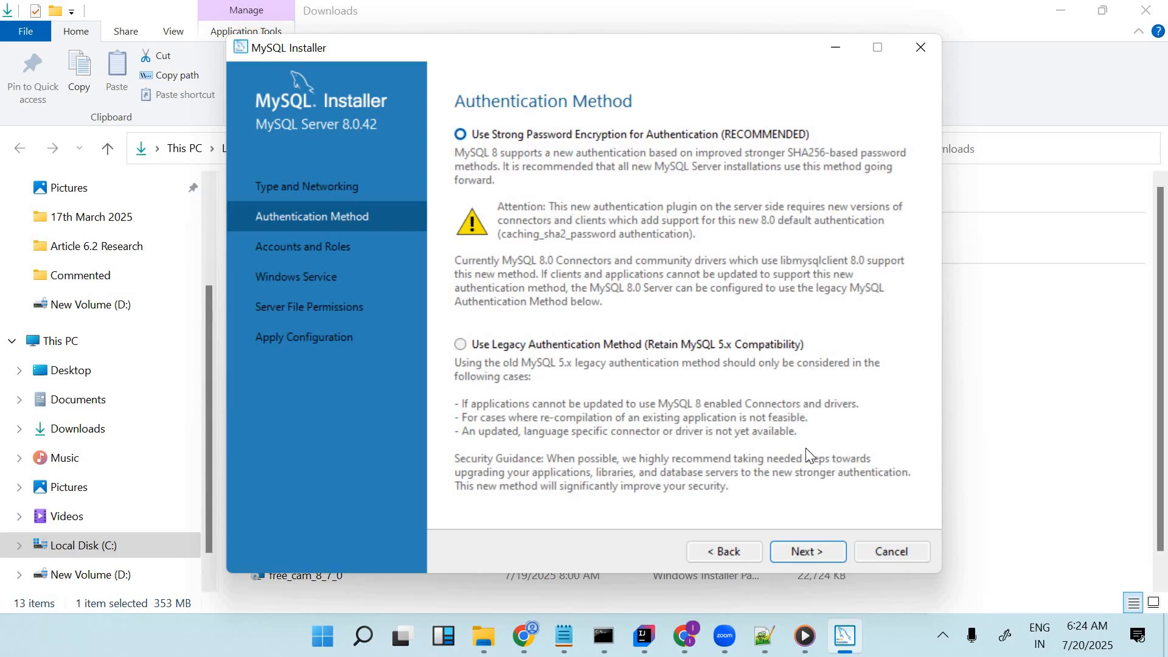
left_click(809, 552)
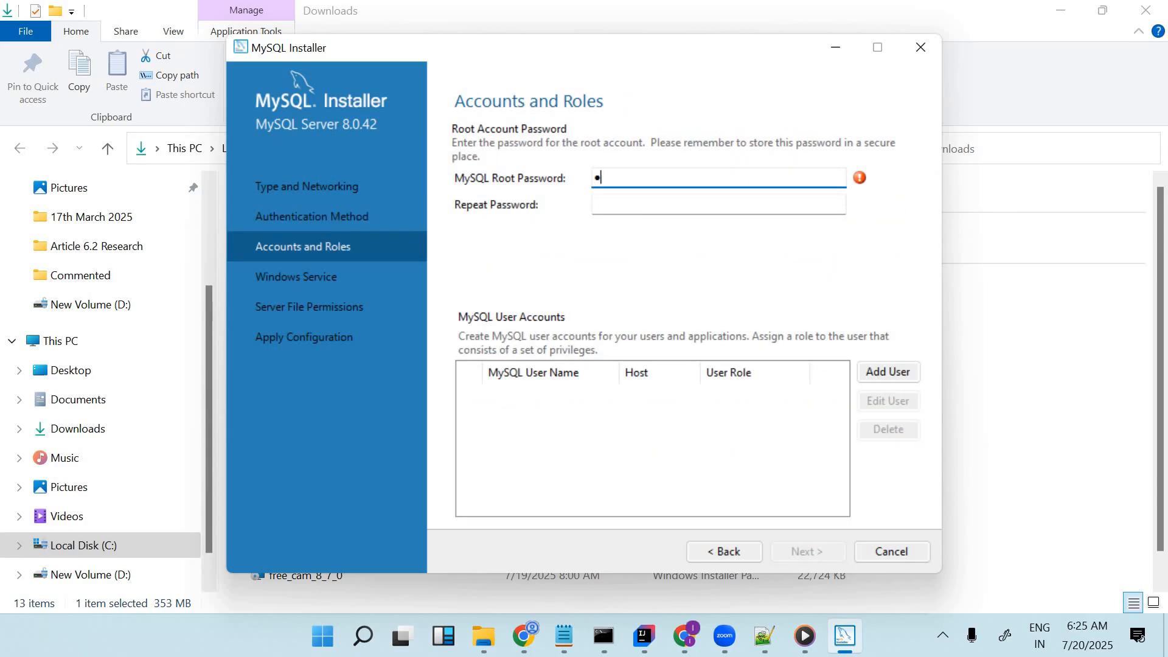
- Enter and confirm the root password, keeping the MySQL80 service and default file permissions
type("oot")
left_click(621, 208)
type("root")
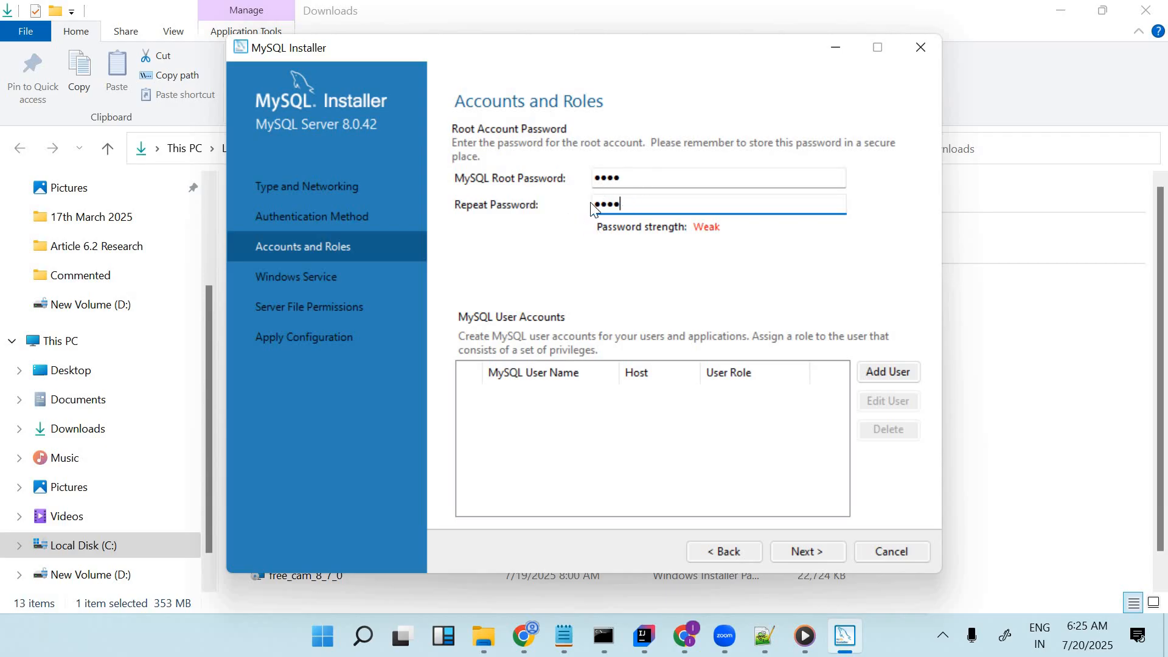
left_click(804, 553)
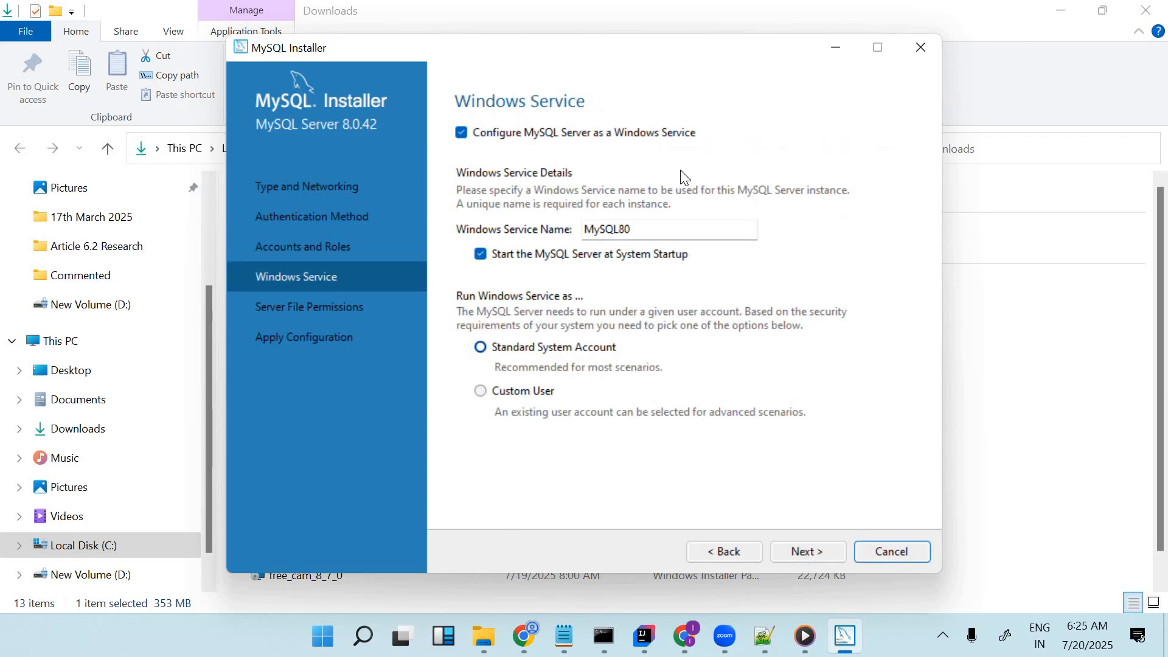
left_click(812, 548)
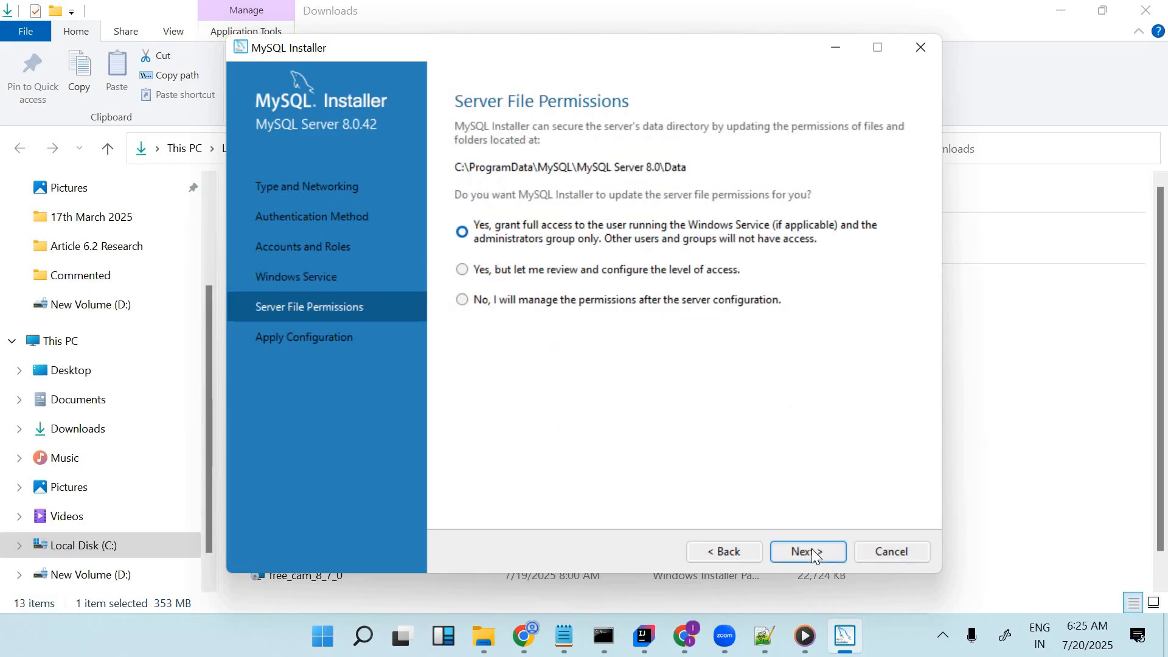
left_click(811, 548)
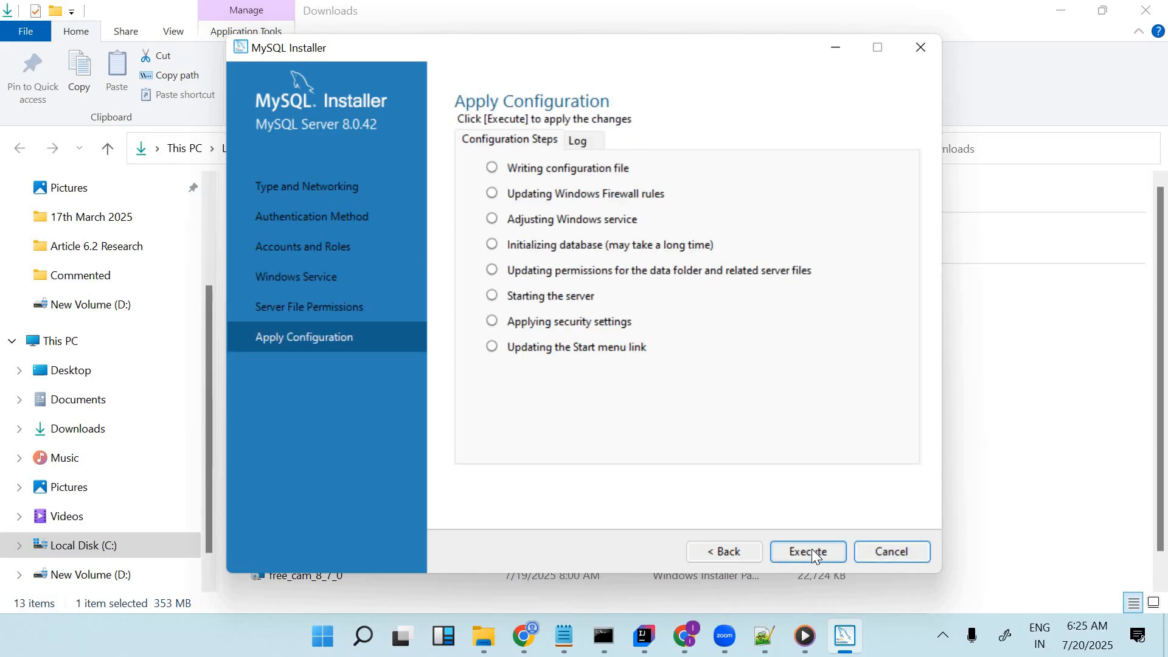
- Execute the MySQL Server 8.0.42 configuration steps and finish once all complete
left_click(811, 550)
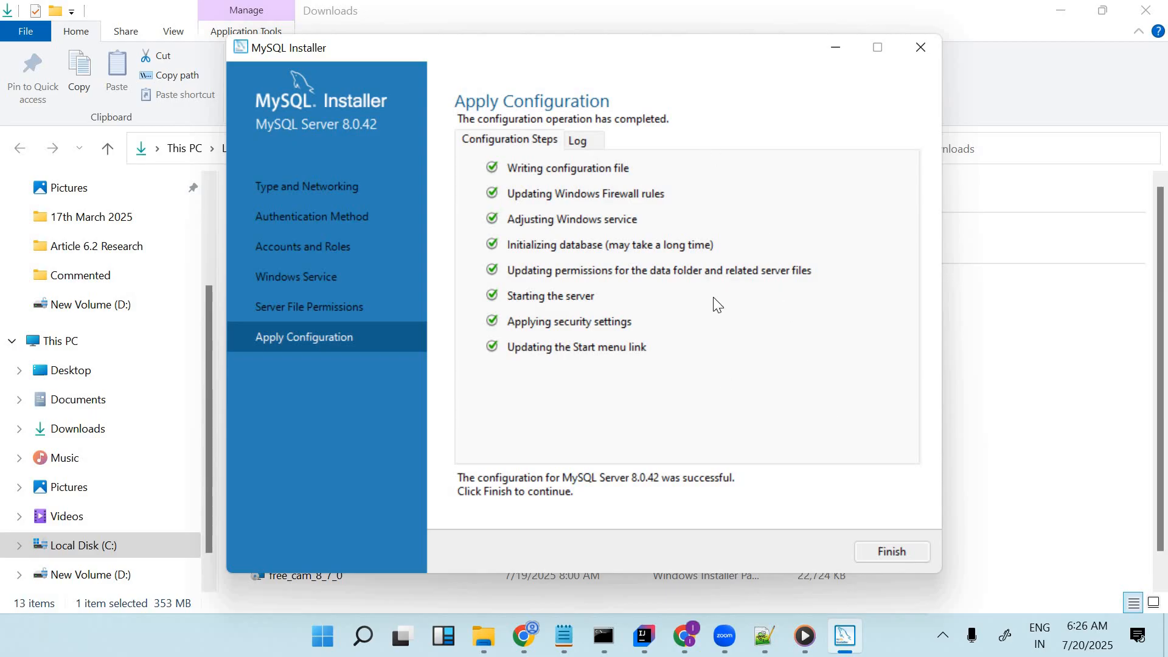
left_click(888, 553)
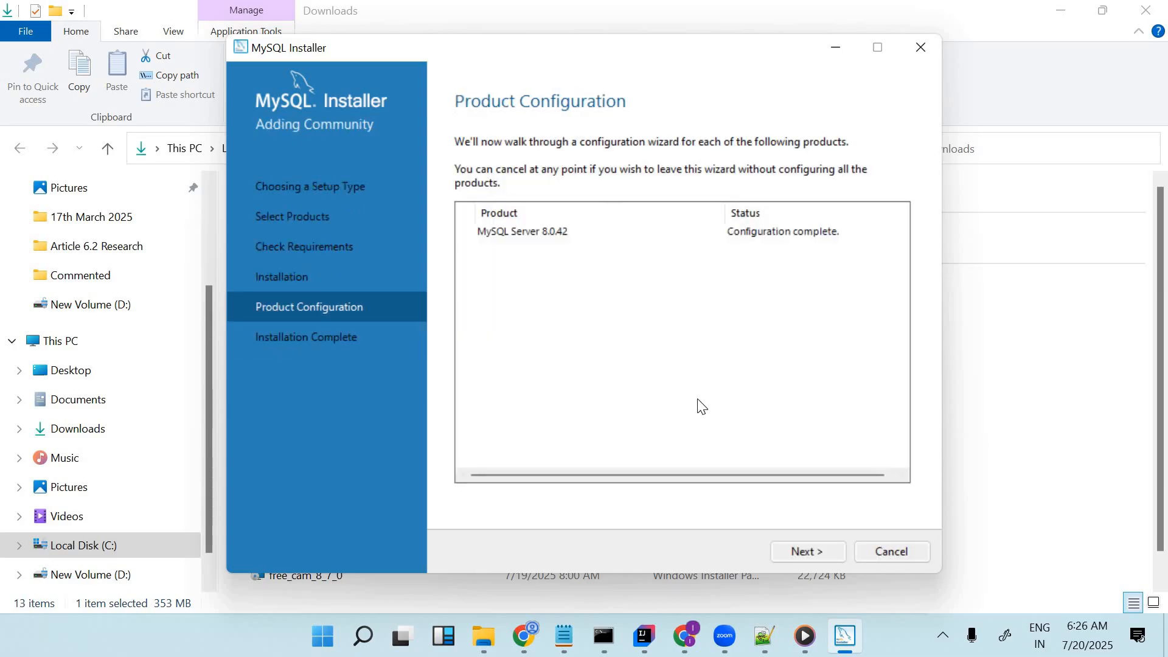
- Finish the installer so MySQL Workbench and MySQL Shell 8.0.42 launch, moving Workbench left
left_click(809, 551)
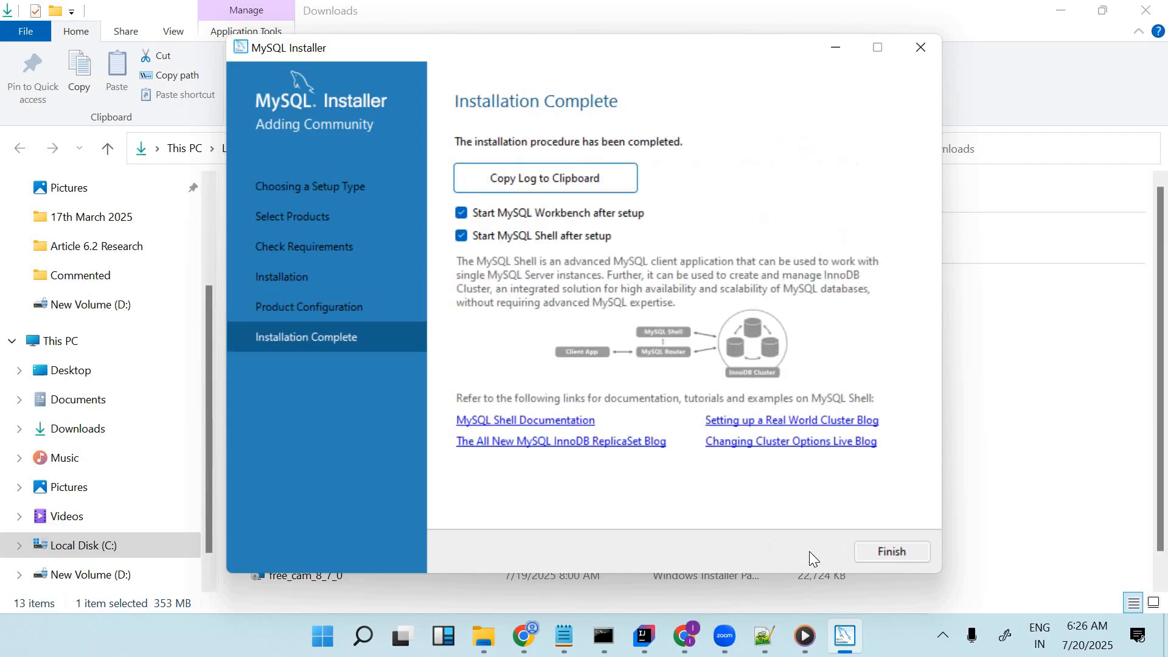
left_click(893, 552)
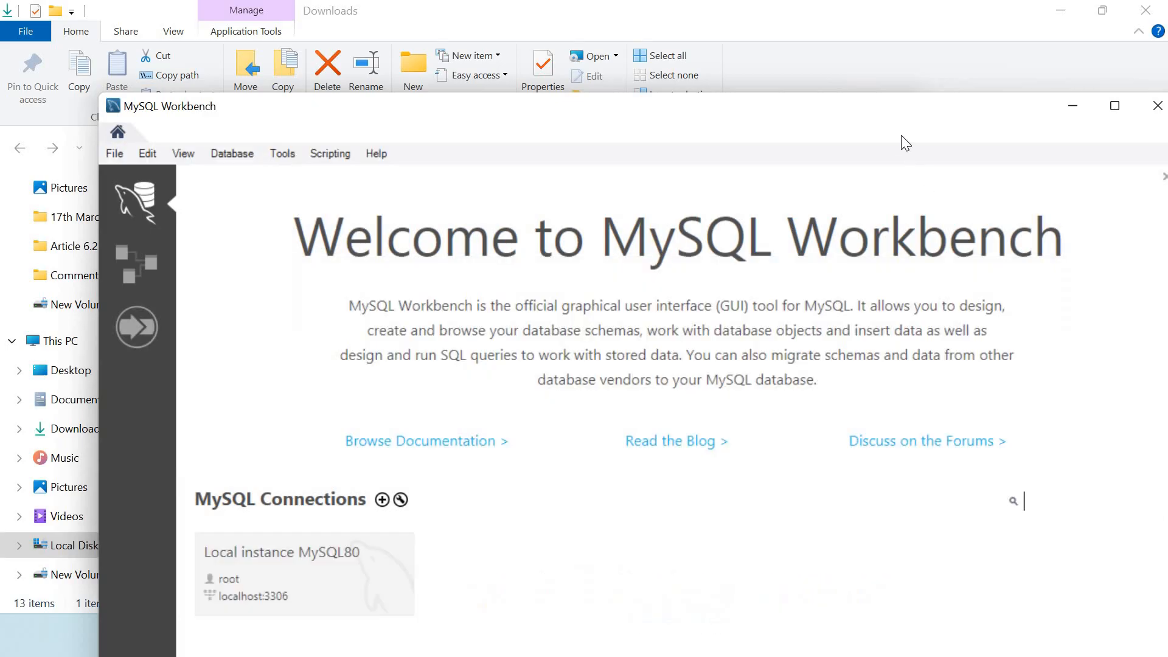
left_click_drag(793, 102, 635, 81)
- Minimize Workbench, restore it from the taskbar, and maximize it to full screen
left_click(913, 91)
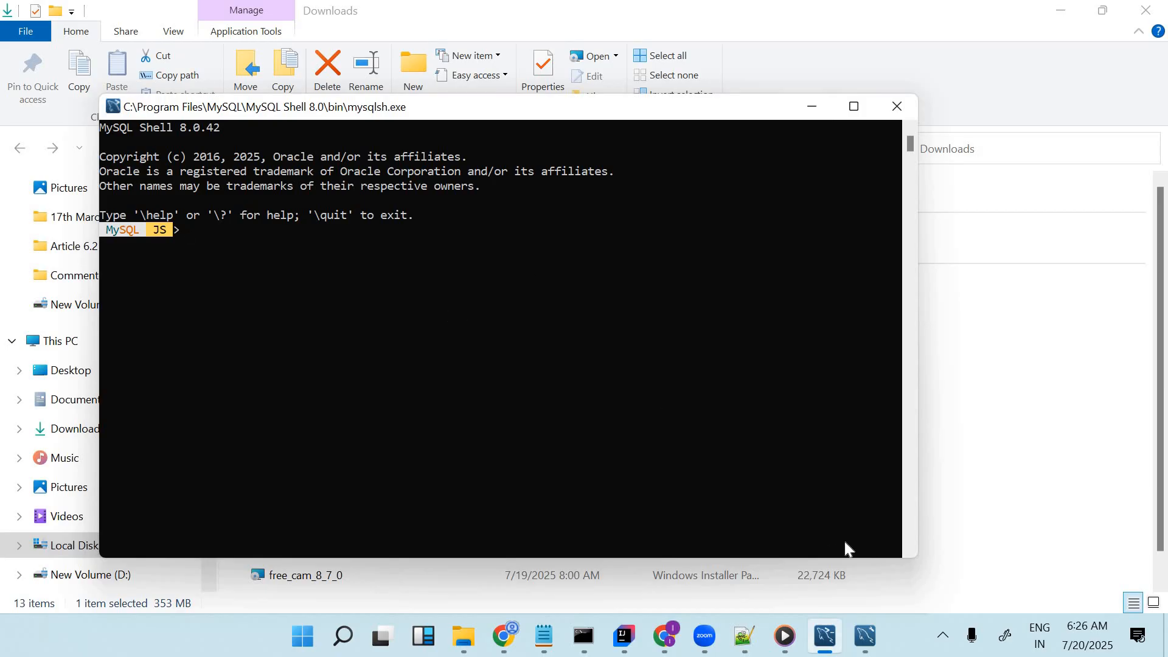
mouse_move(866, 638)
left_click(860, 579)
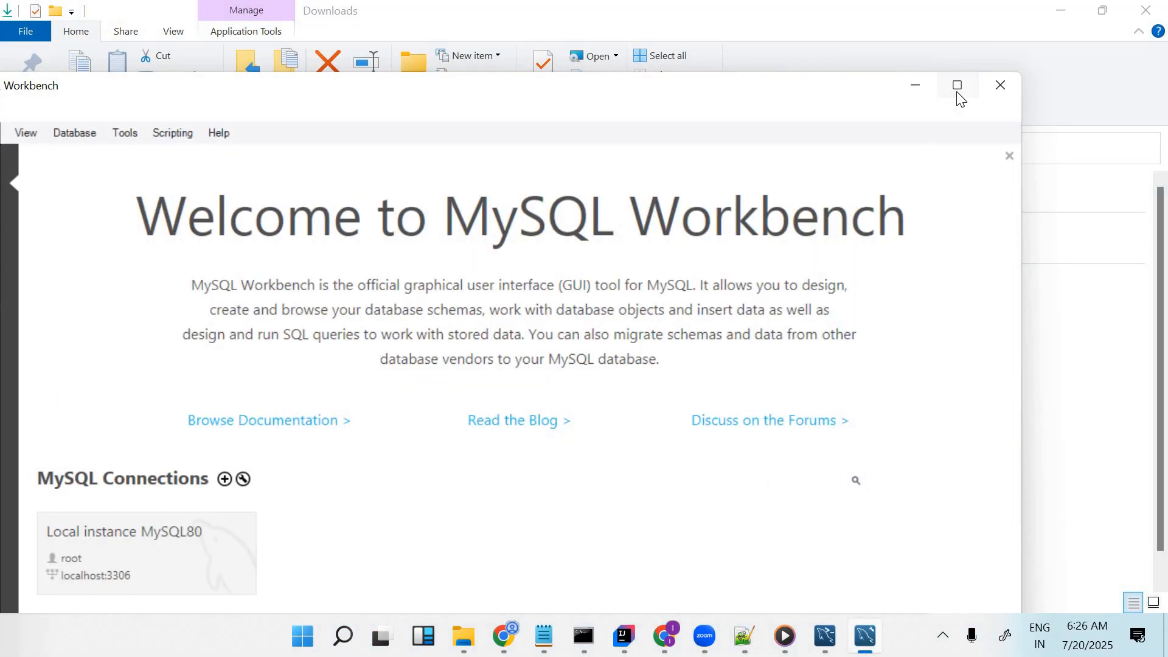
left_click(957, 86)
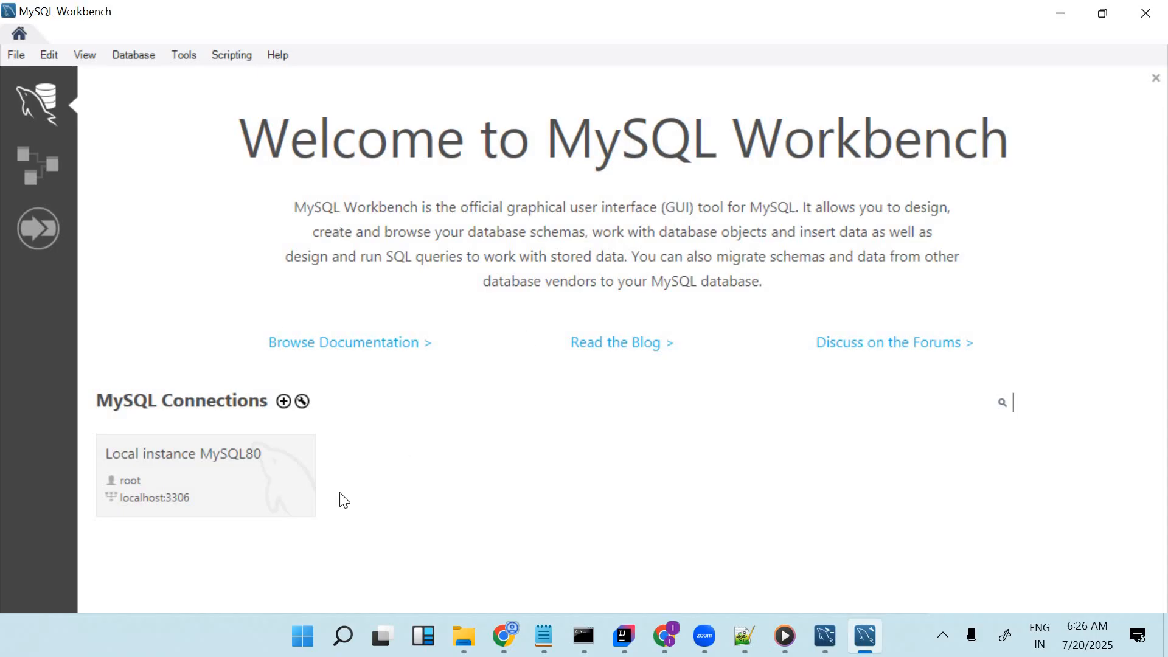
- Connect to Local instance MySQL80 by entering the root password
left_click(206, 485)
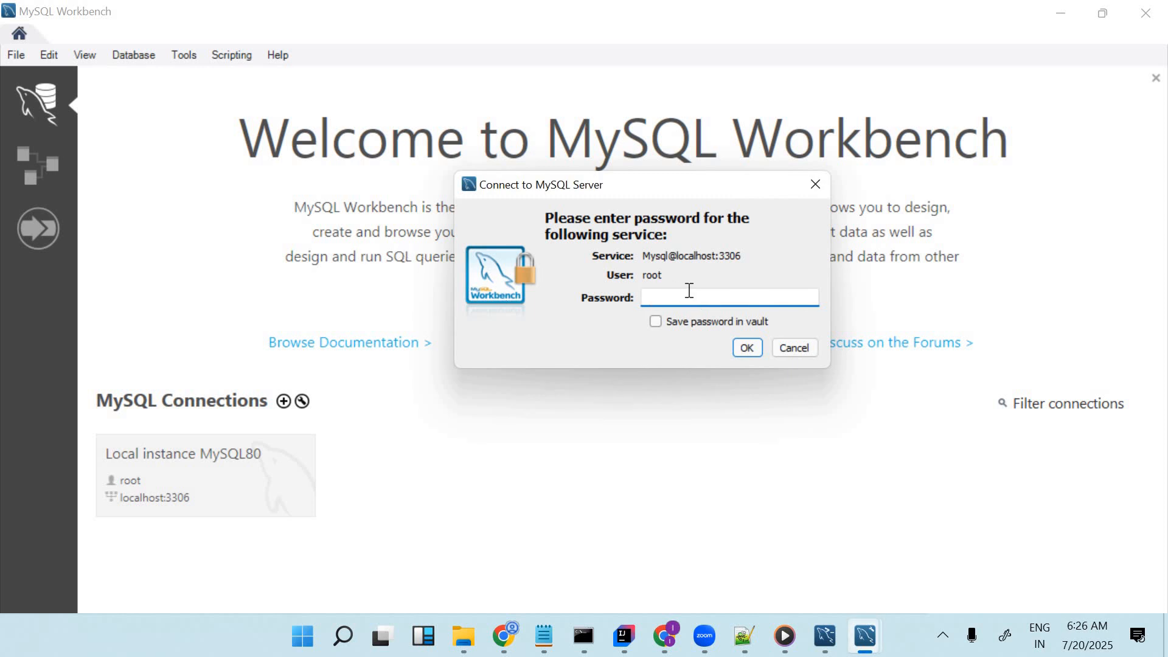
type("root")
left_click(749, 349)
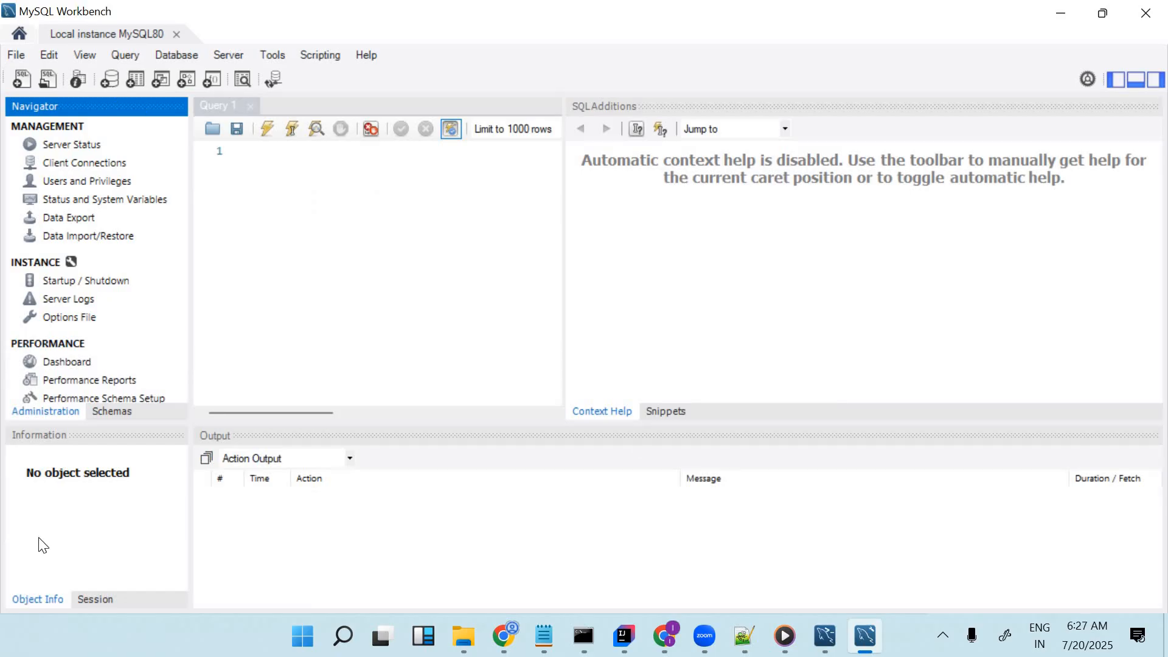
- Focus the Query 1 editor and show the Schemas list in the Navigator
left_click(562, 300)
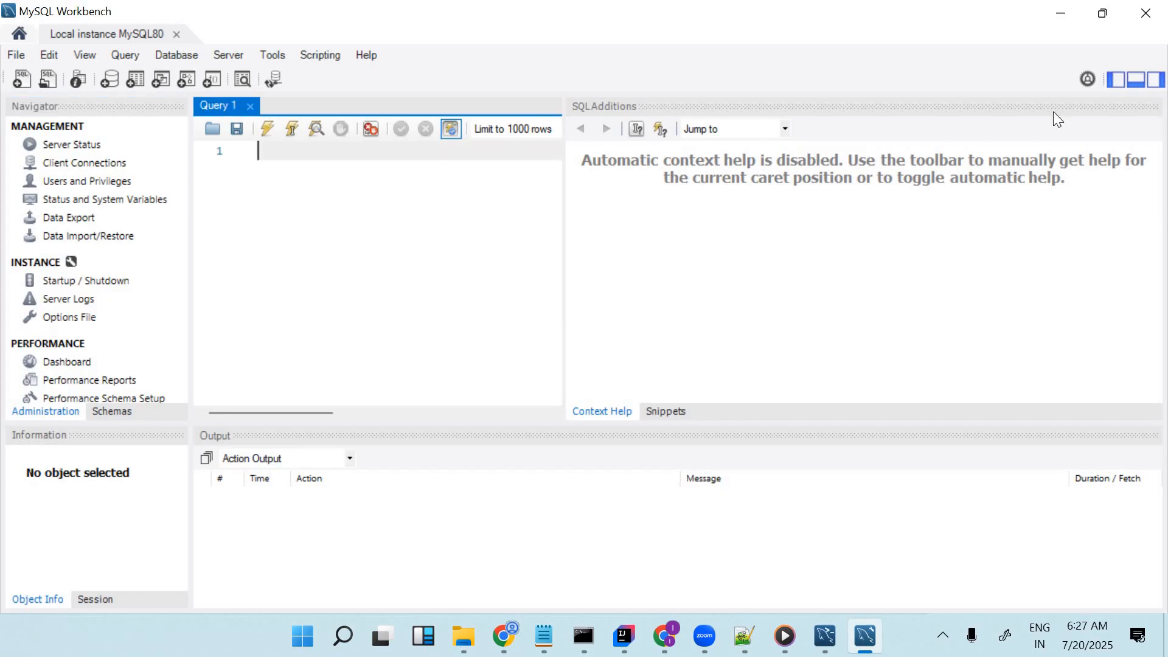
left_click(775, 214)
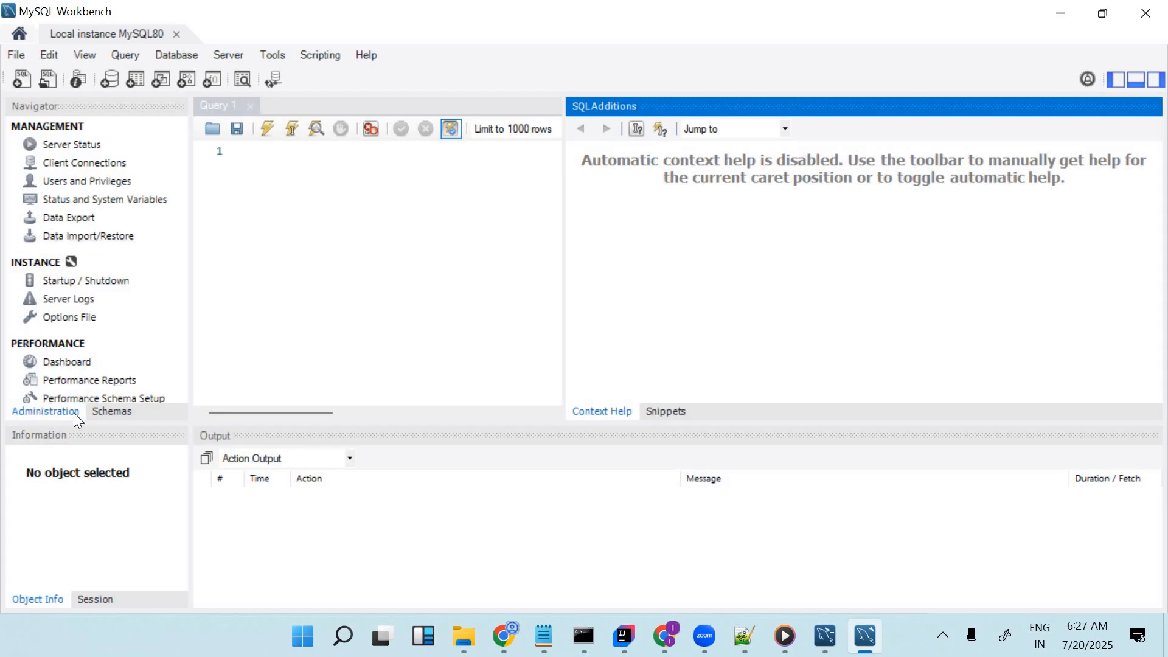
left_click(109, 411)
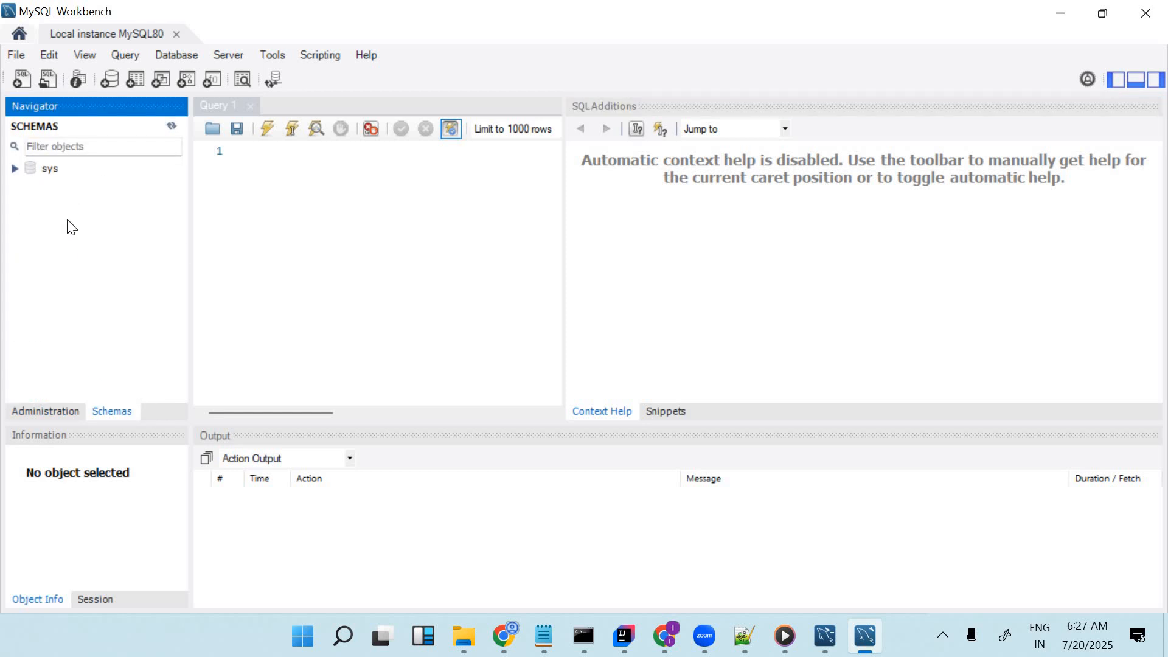
- Type 'create database mydb;' on line 1 of Query 1, fixing the typos
left_click(272, 194)
type("cr")
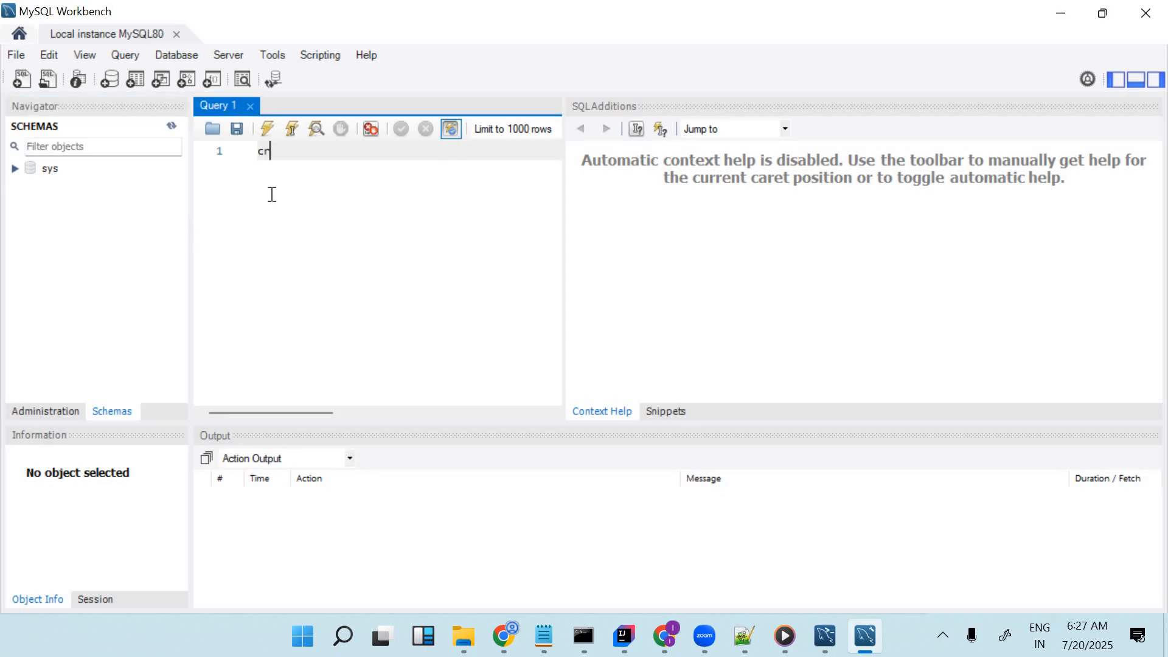
type("ate ata")
key("BackSpace")
key("BackSpace")
key("BackSpace")
key("BackSpace")
key("BackSpace")
key("BackSpace")
key("BackSpace")
type("eate databse ")
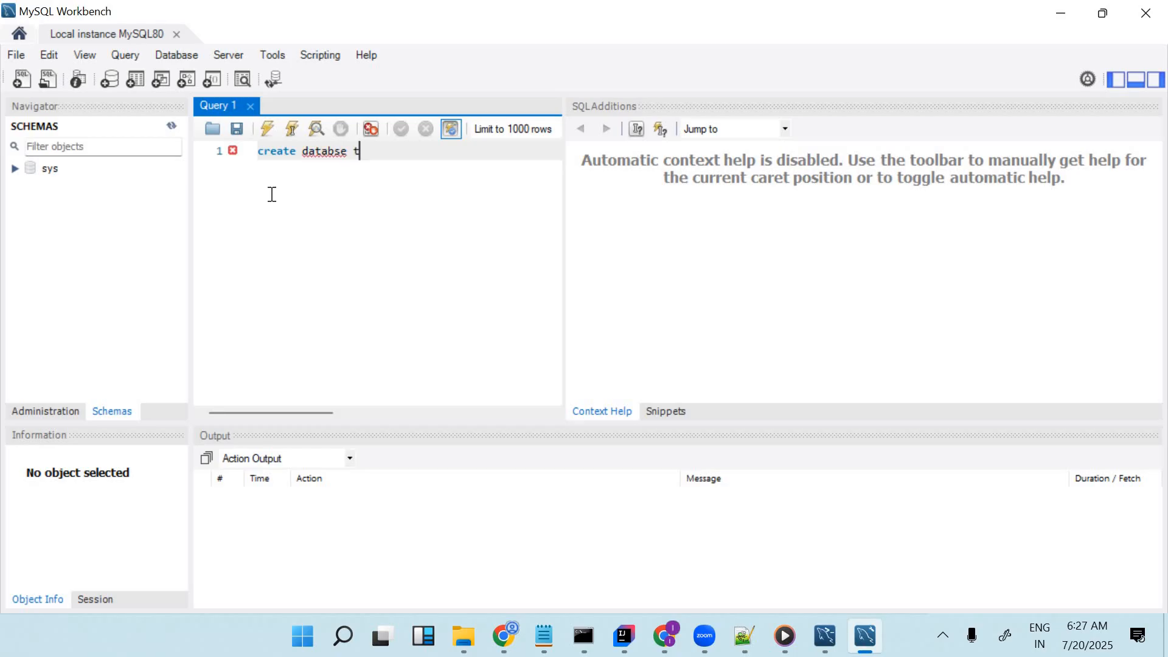
type("mydb")
left_click(340, 156)
type("a")
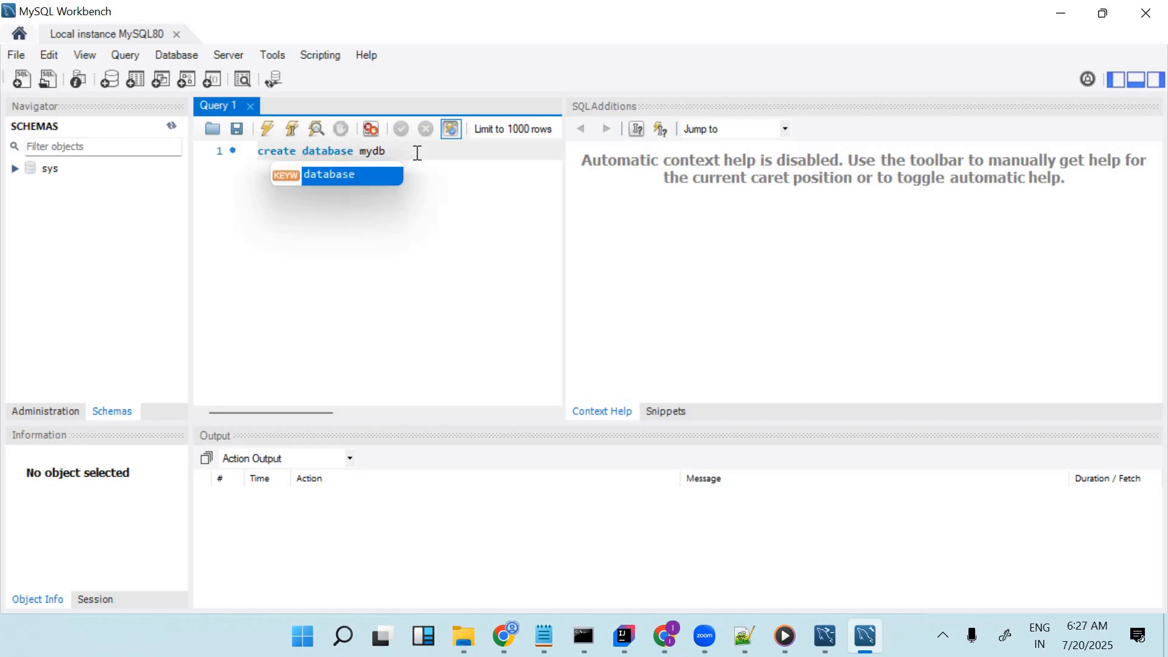
left_click(417, 153)
type(";")
- Run the selected statement to create mydb, refresh Schemas, and start a new line
left_click_drag(417, 153, 261, 154)
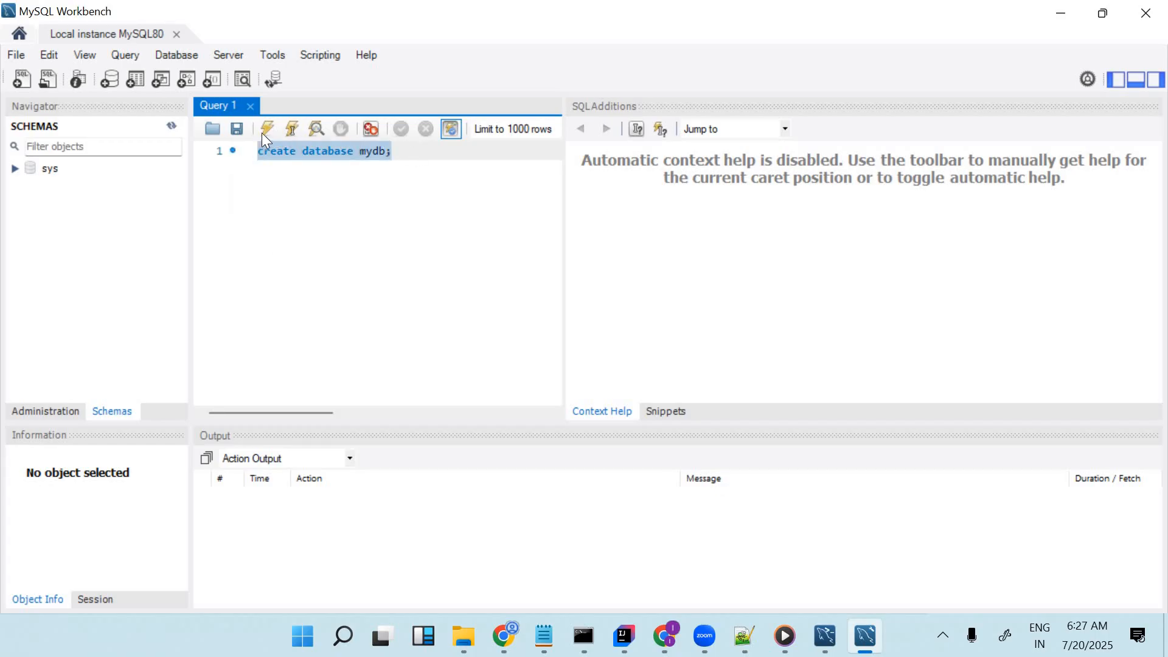
left_click(263, 133)
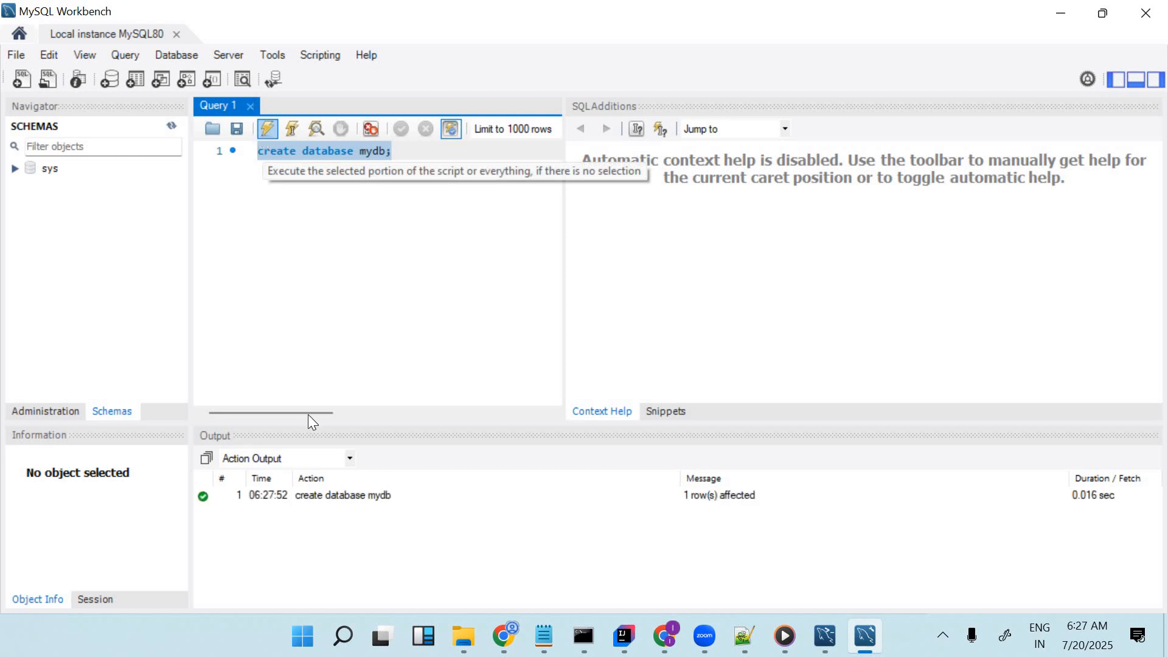
left_click(173, 126)
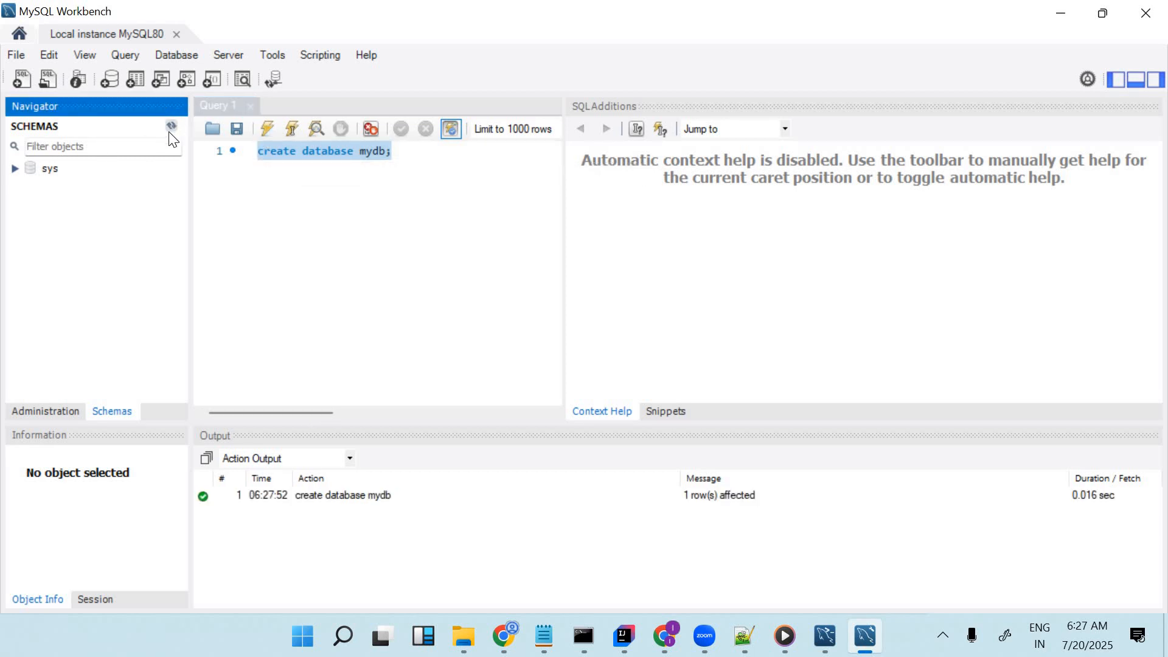
left_click(402, 228)
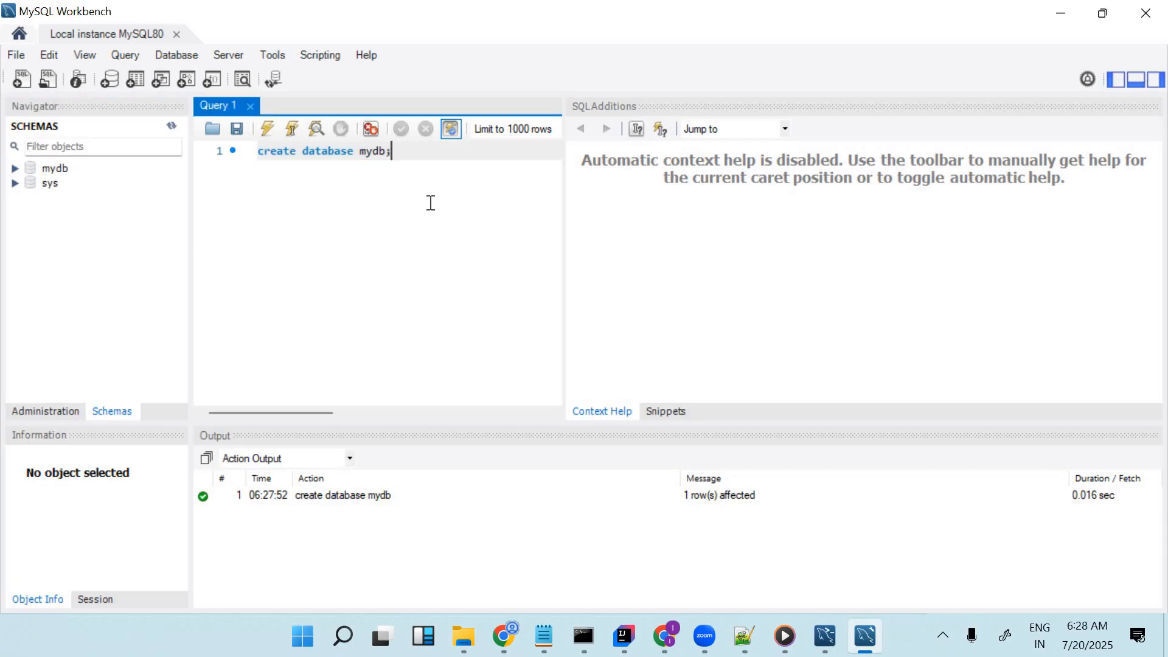
key("Return")
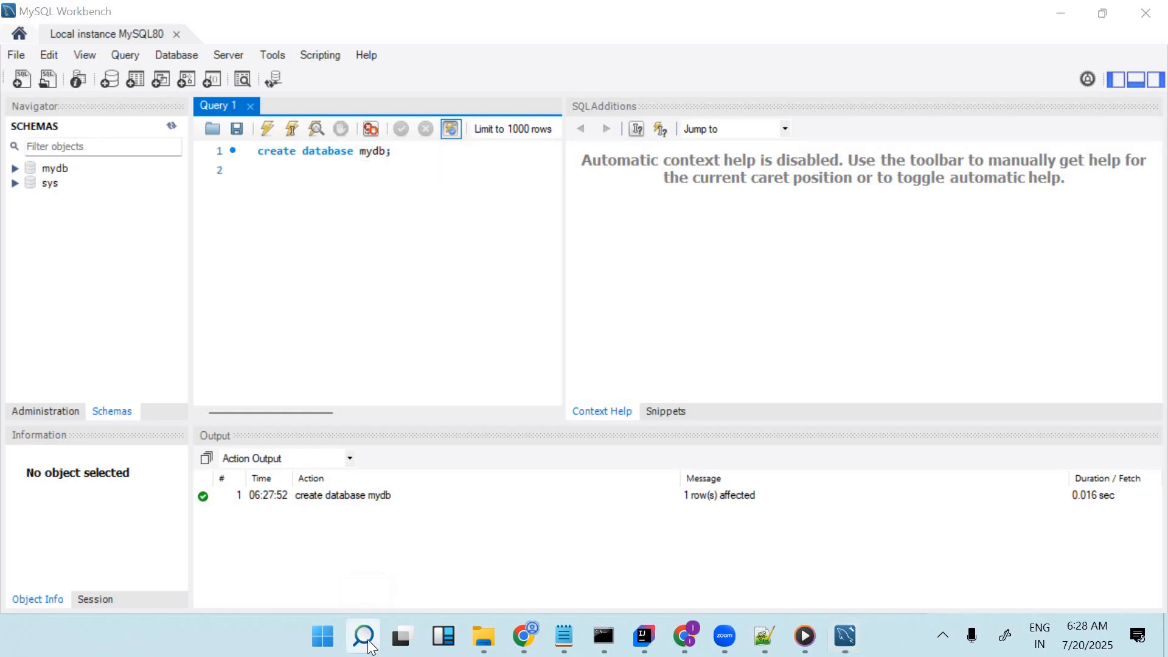
- Search 'mysq' in Windows Search, open MySQL 8.0 Command Line Client, then close it
left_click(365, 637)
type("myd")
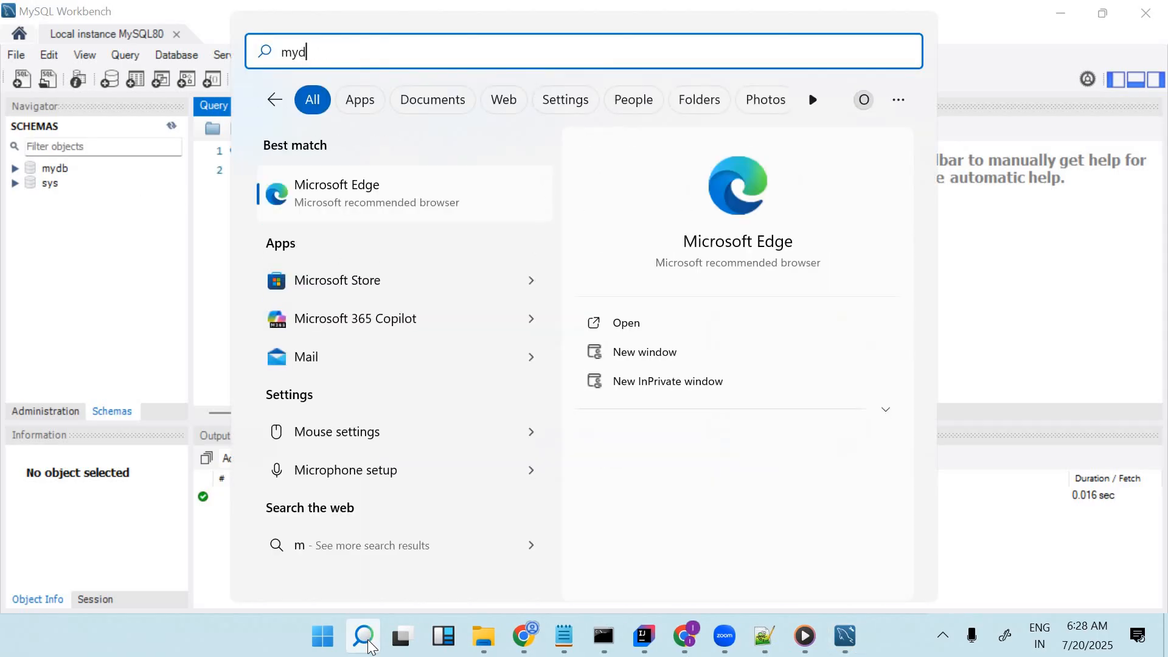
key("BackSpace")
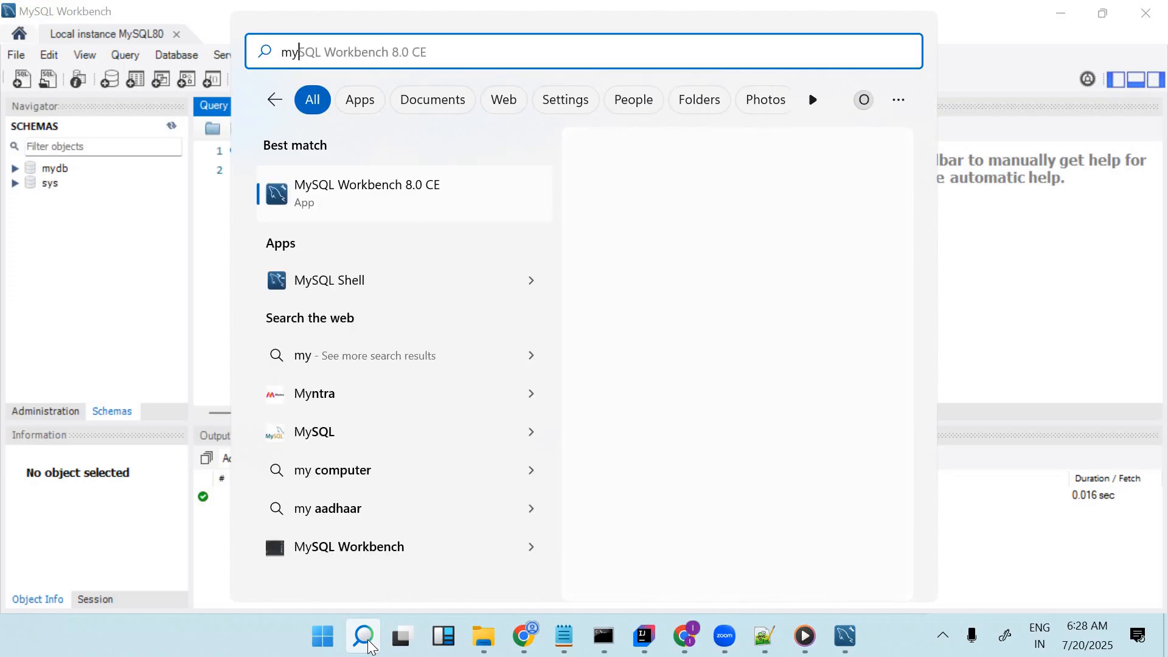
type("sq")
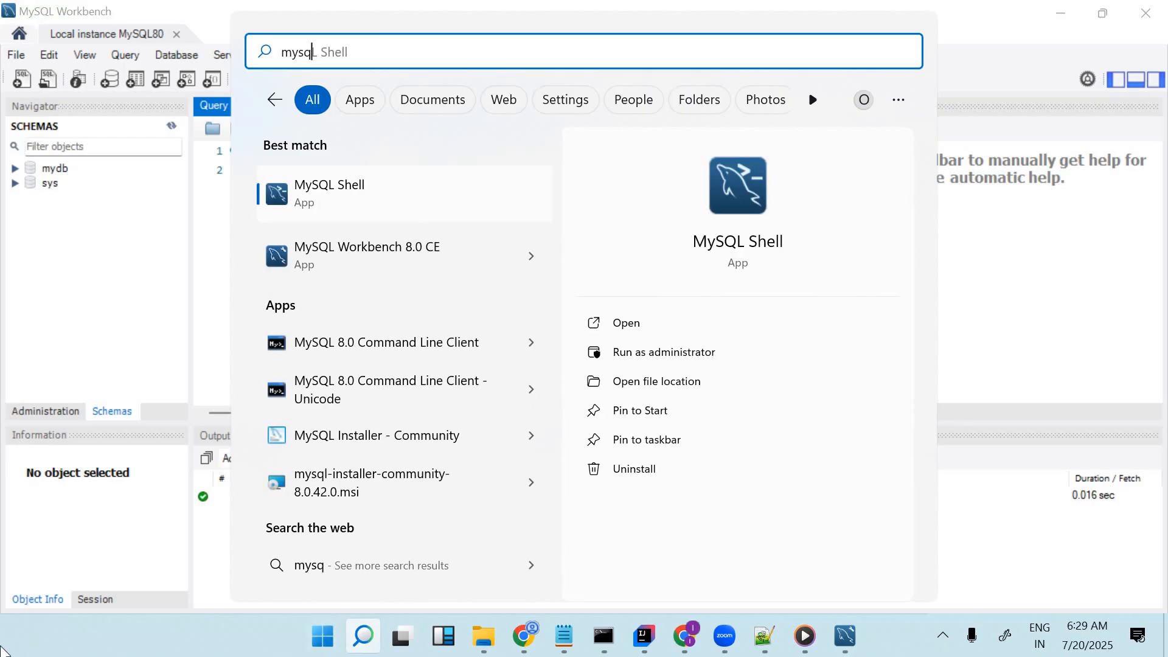
left_click(386, 345)
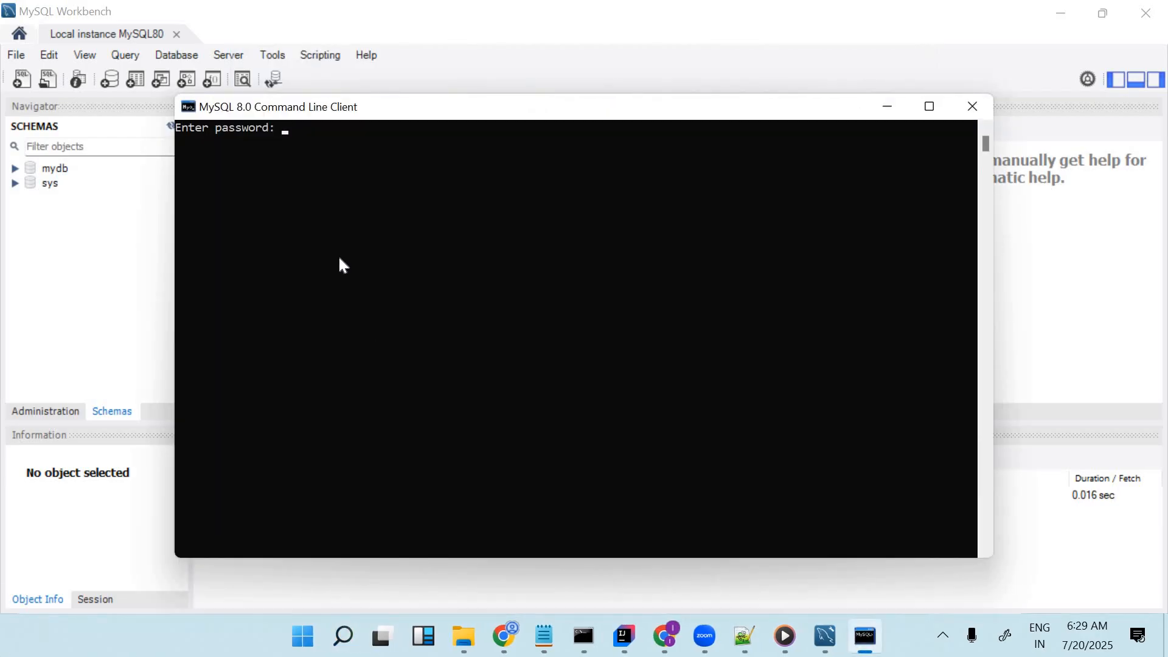
type("**")
left_click(972, 107)
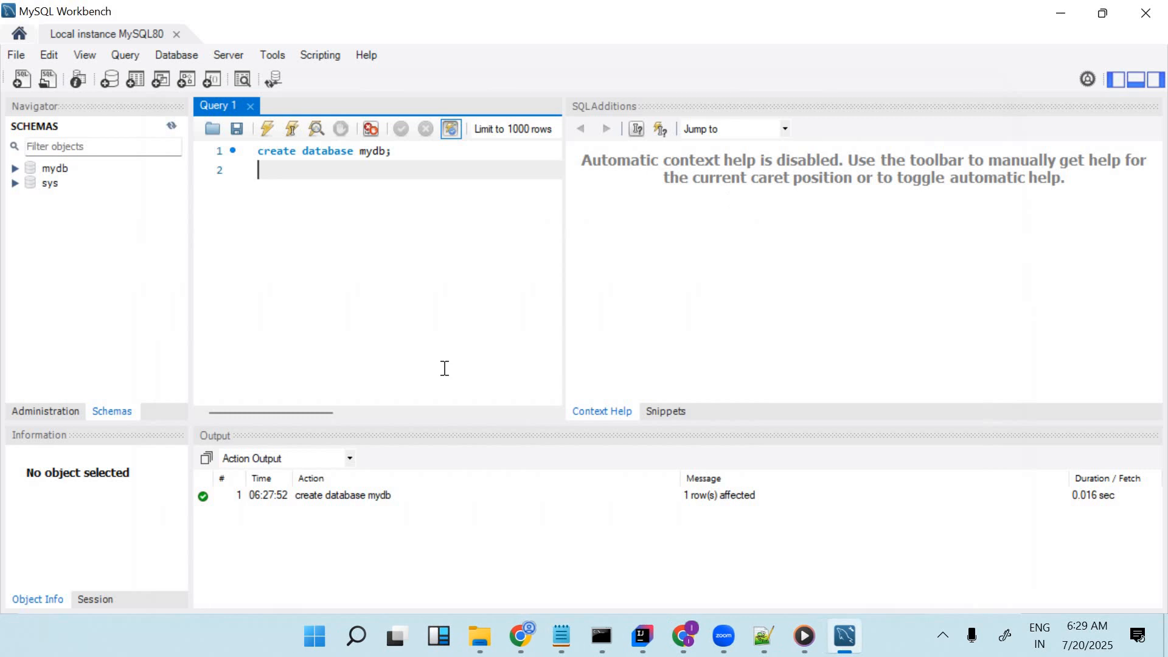
- Search 'mysq' again and launch the MySQL 8.0 Command Line Client
left_click(364, 647)
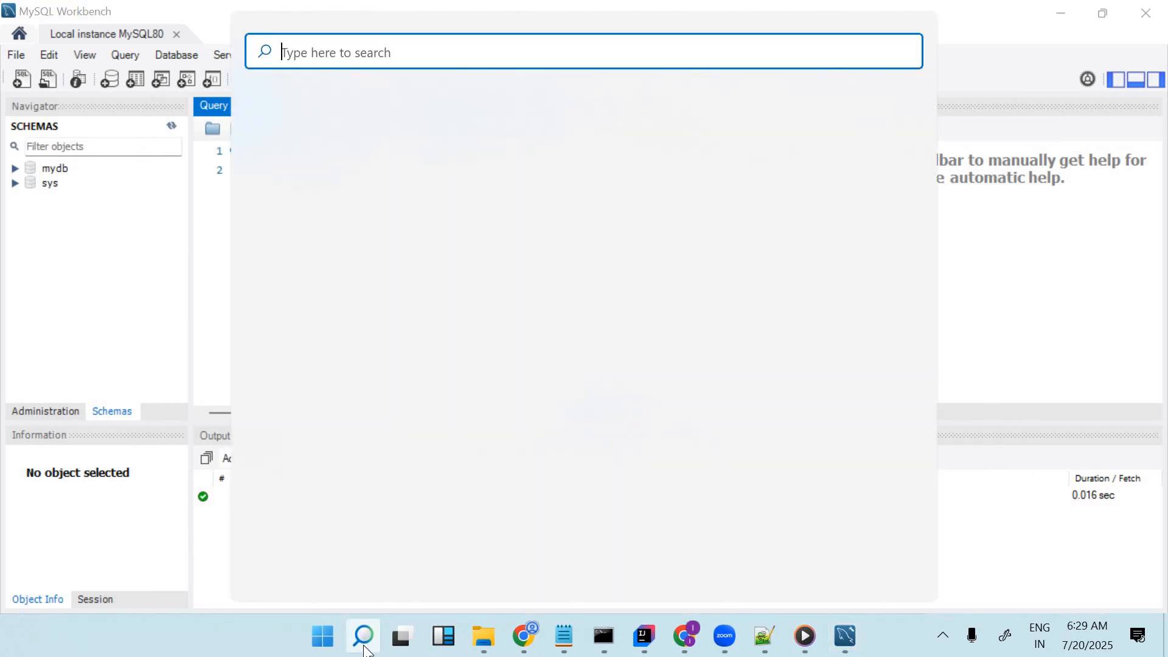
type("mysq")
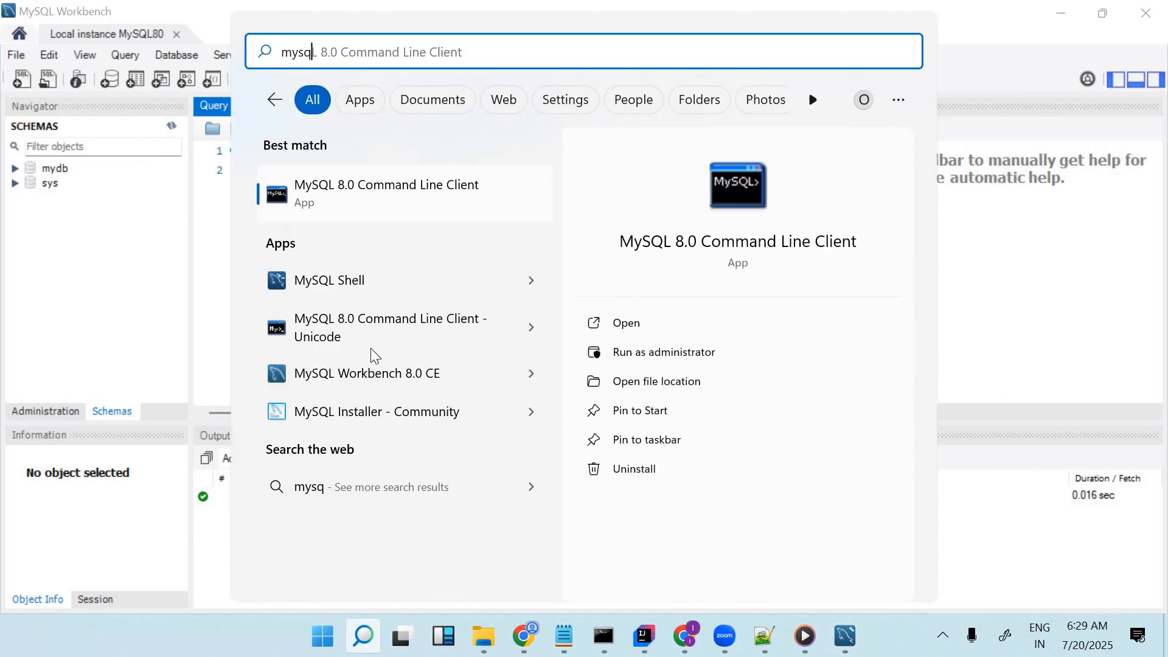
left_click(369, 201)
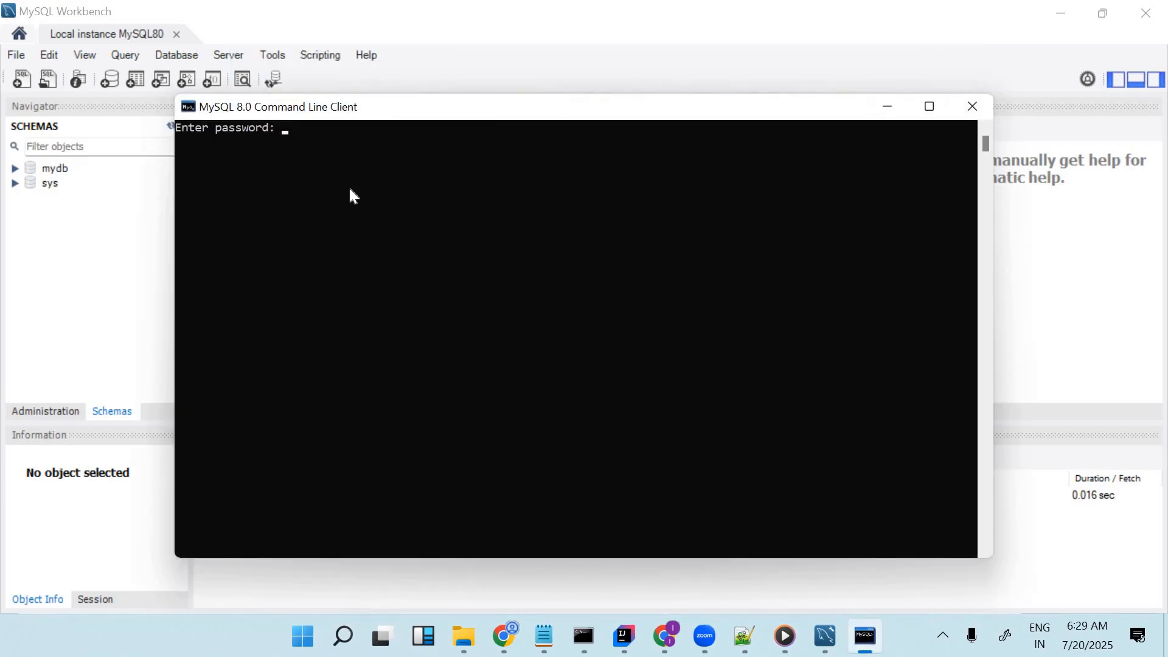
- Log in with the root password and run the mistyped 'show database;'
type("****")
key("Return")
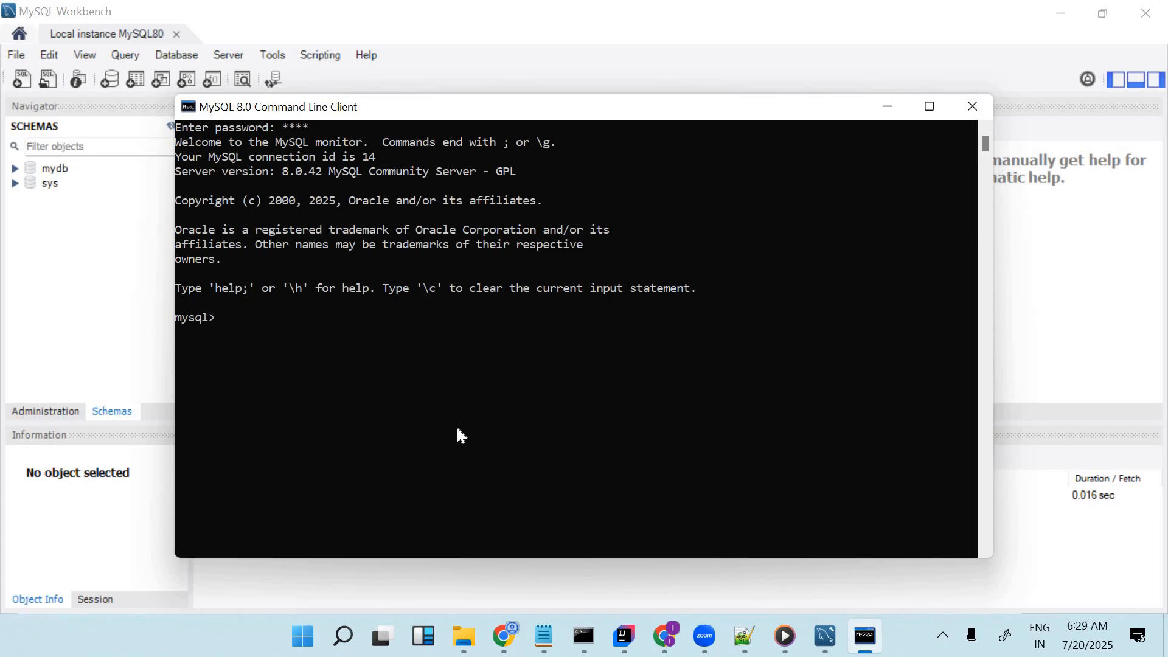
type("show database;")
key("Return")
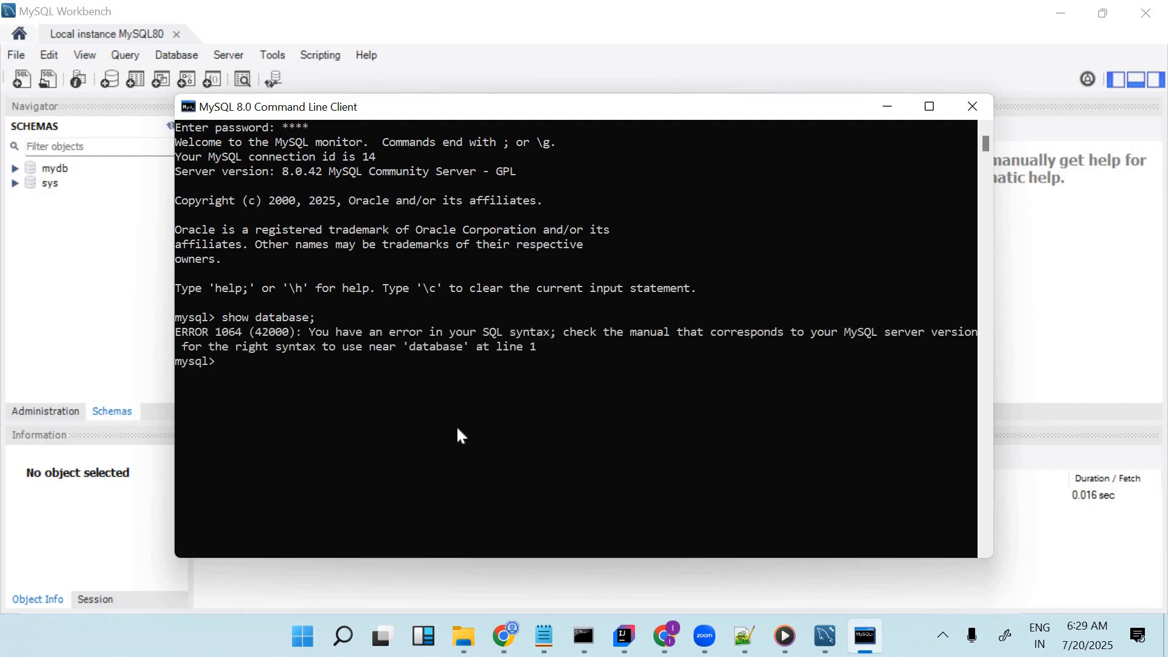
- Correct it to 'show databases;' to list the five databases including mydb
key("Up")
key("Left")
type("s")
key("Return")
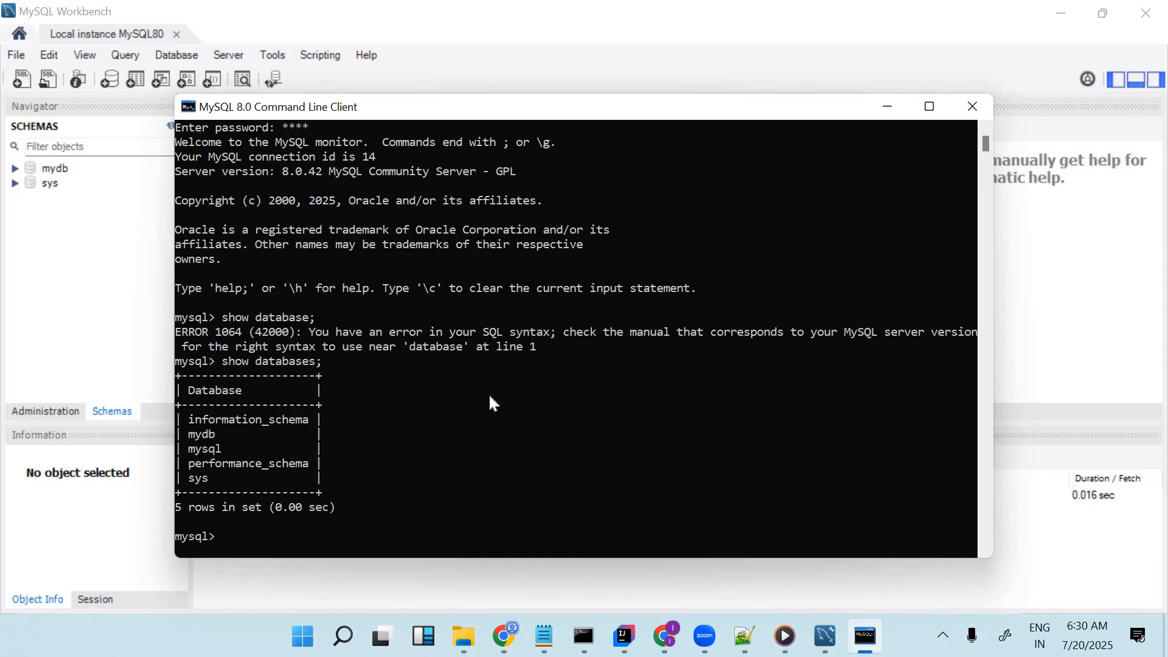
left_click(941, 637)
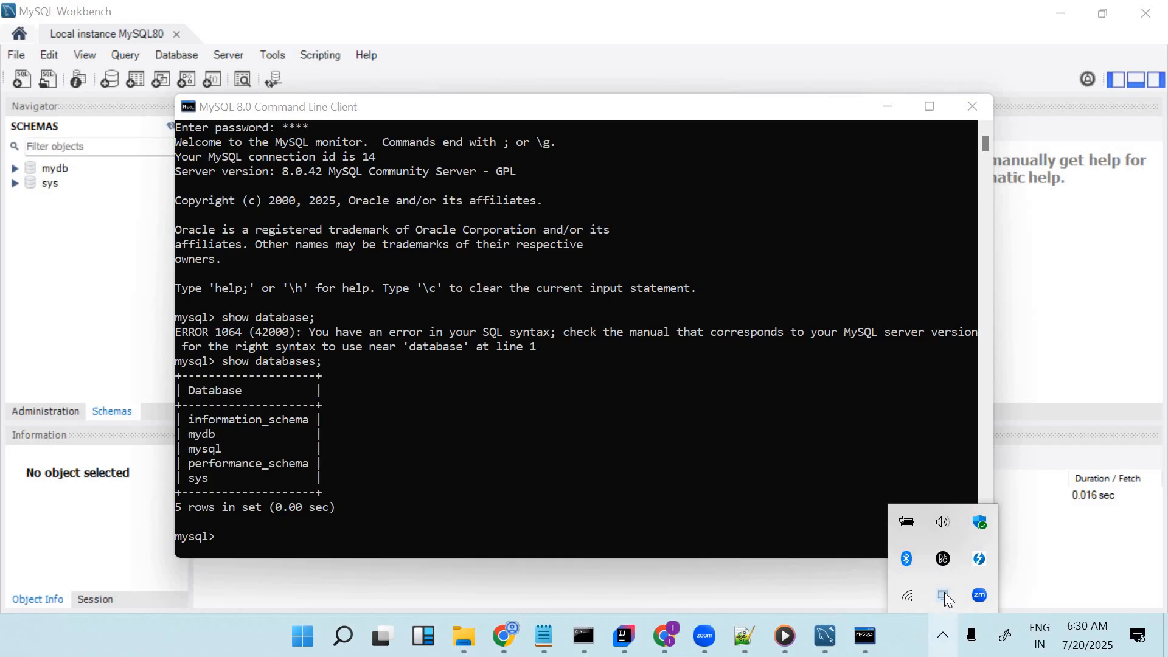